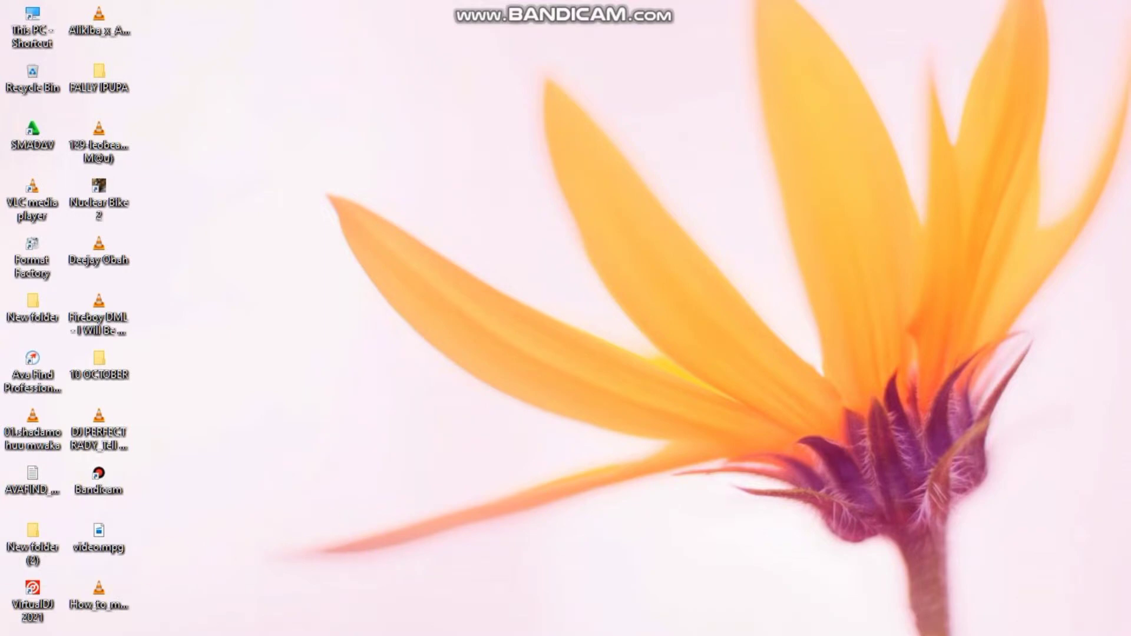
# Step: Exit Smadav Protection from its notification-area icon and confirm closing it
pyautogui.moveTo(352, 613); pyautogui.dragTo(100, 454)
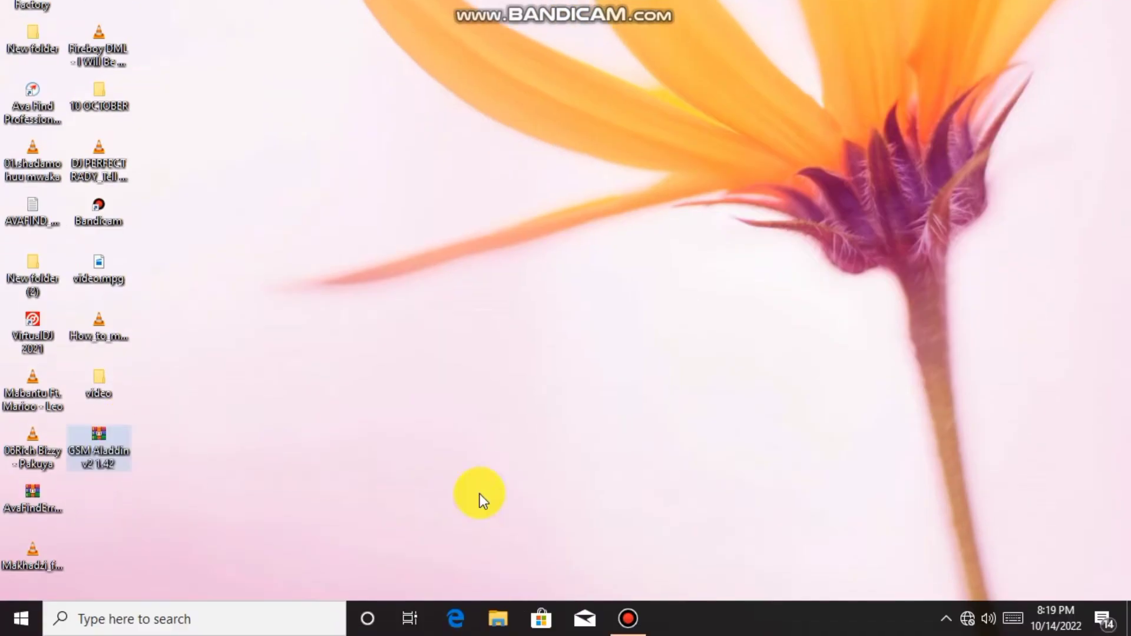
pyautogui.click(947, 619)
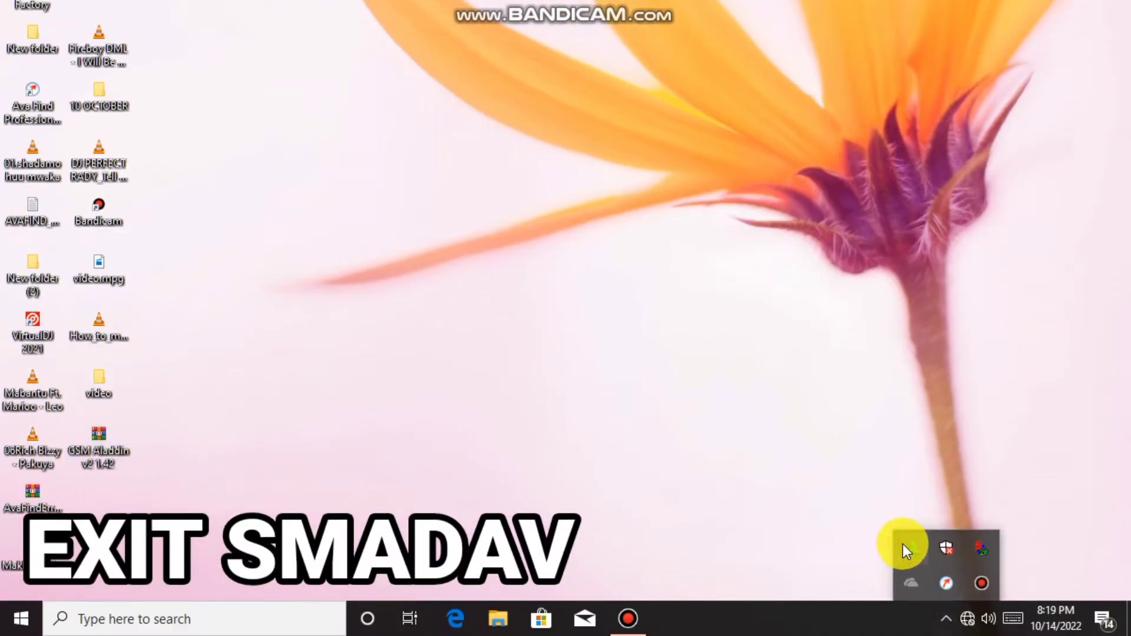
pyautogui.rightClick(903, 544)
pyautogui.click(838, 530)
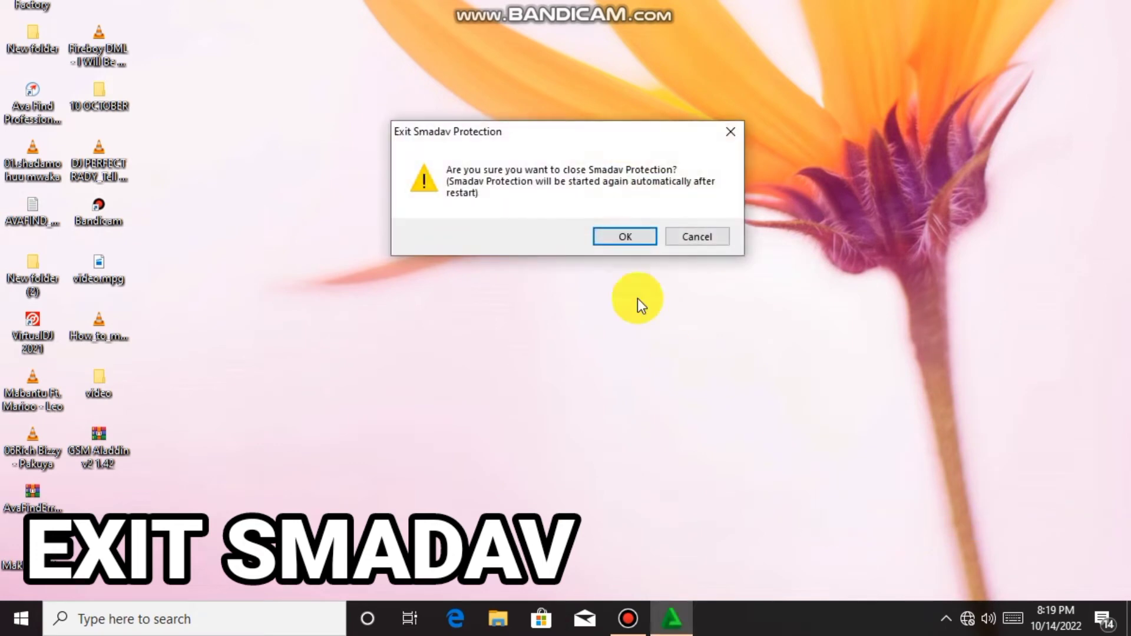
pyautogui.click(625, 238)
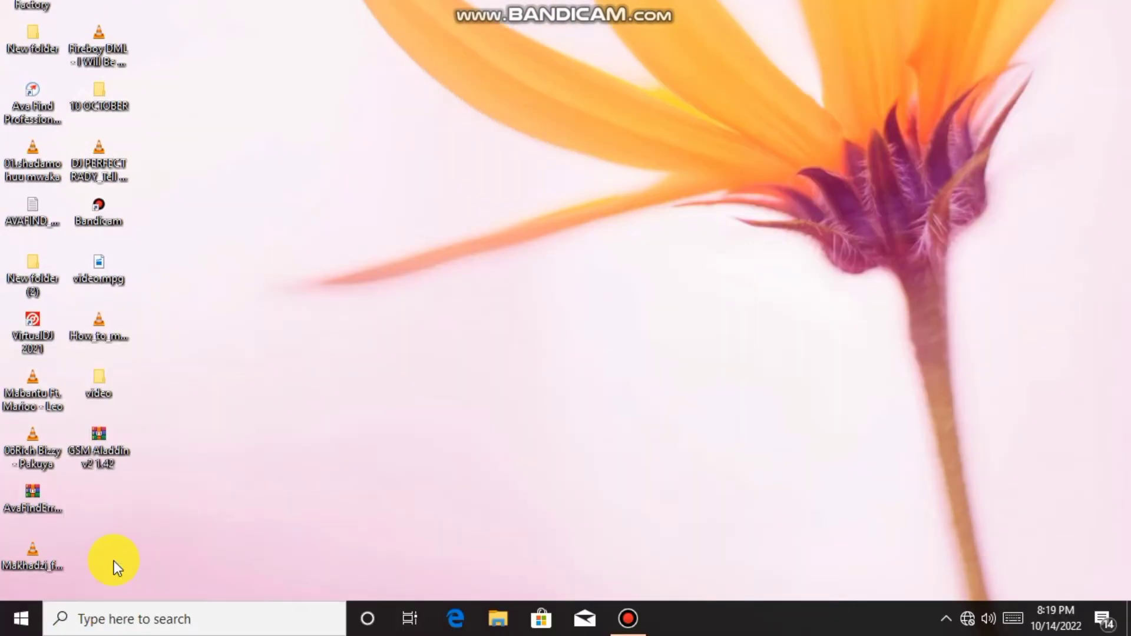
# Step: Open the GSM Aladdin v2 1.42 archive in WinRAR and copy the archive password from its comment
pyautogui.rightClick(102, 445)
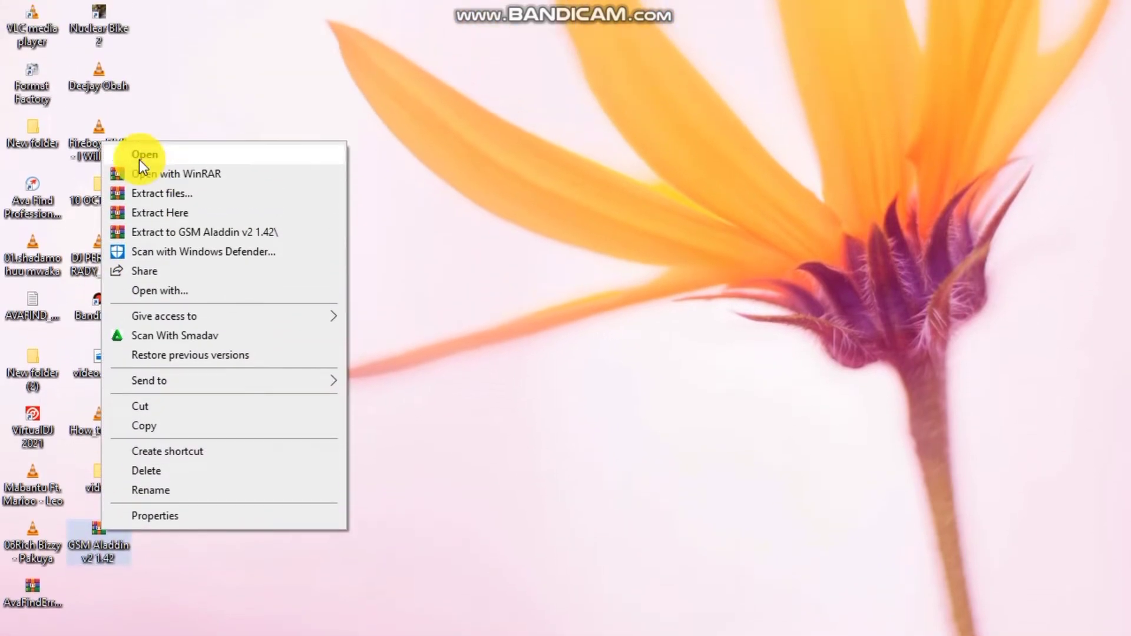
pyautogui.click(139, 64)
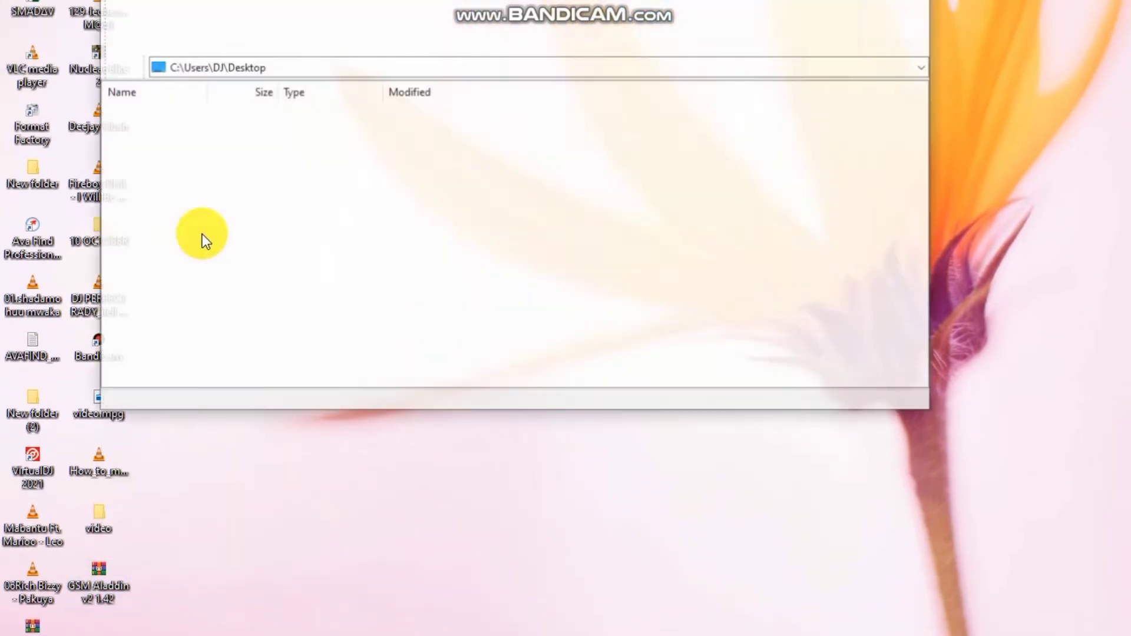
pyautogui.click(452, 324)
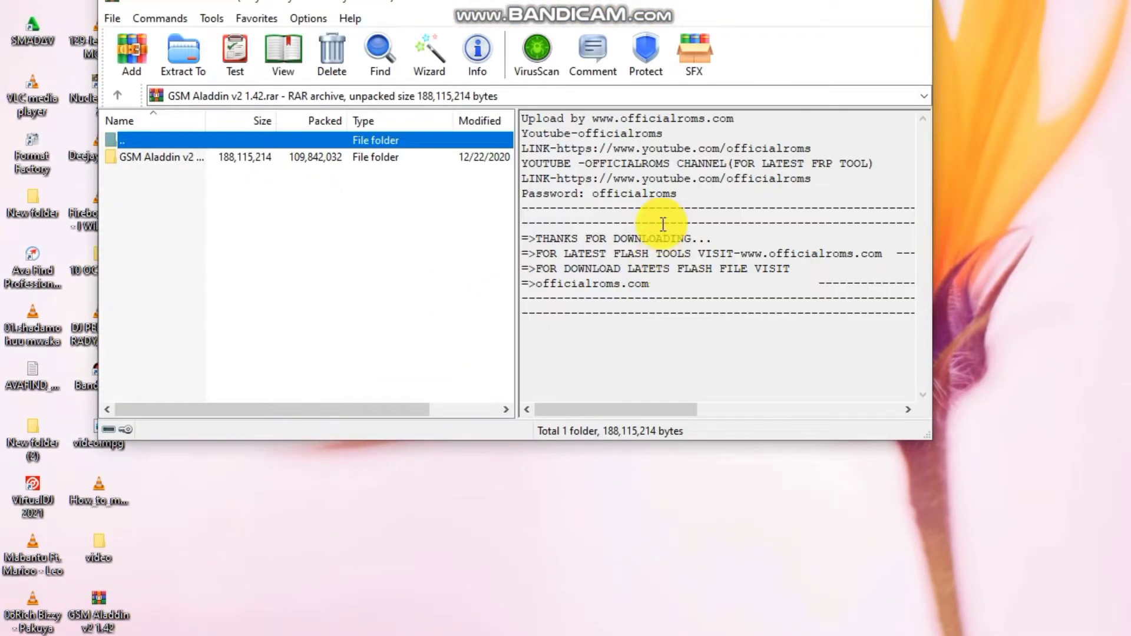
pyautogui.moveTo(674, 196); pyautogui.dragTo(588, 195)
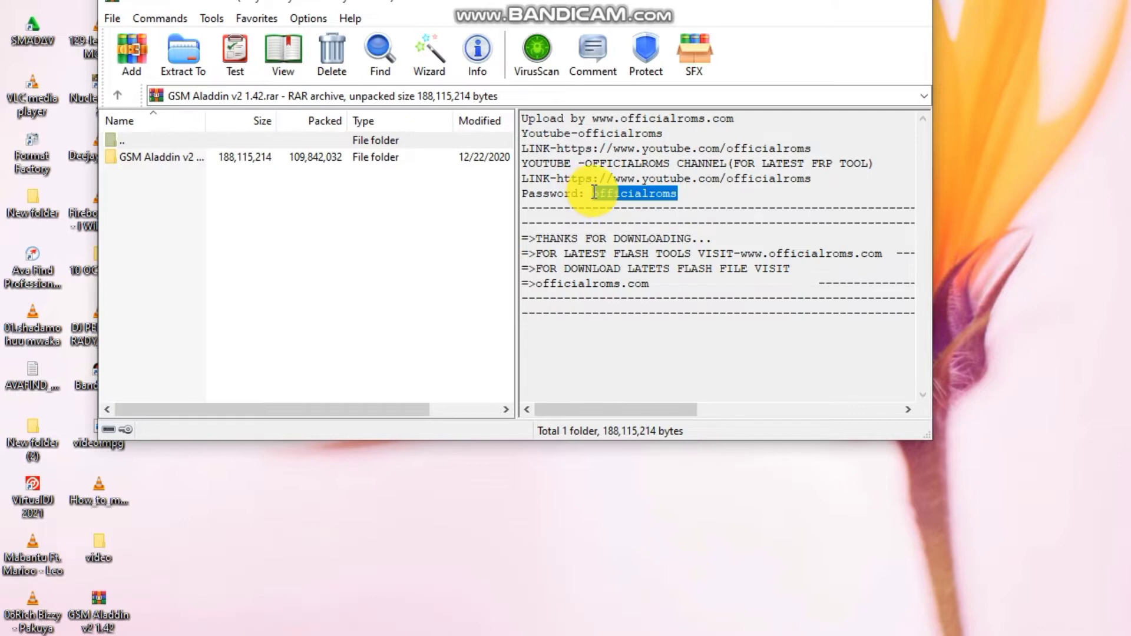
pyautogui.rightClick(605, 193)
pyautogui.click(647, 252)
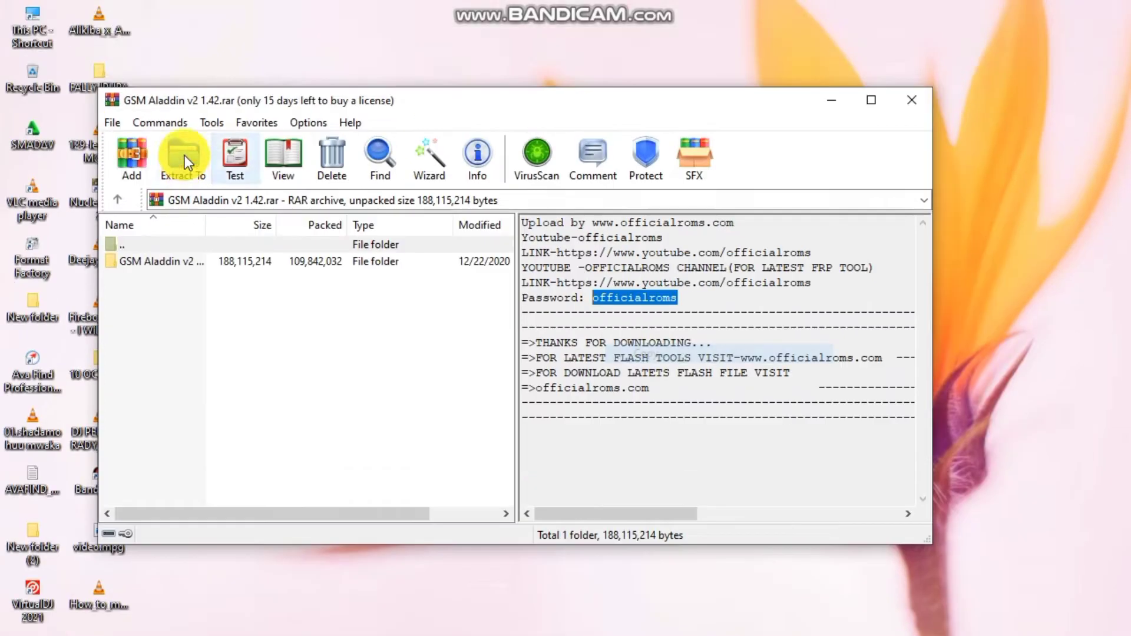
# Step: Extract the archive to the suggested destination, pasting the archive password, and dismiss the diagnostic messages and the archive window
pyautogui.click(192, 154)
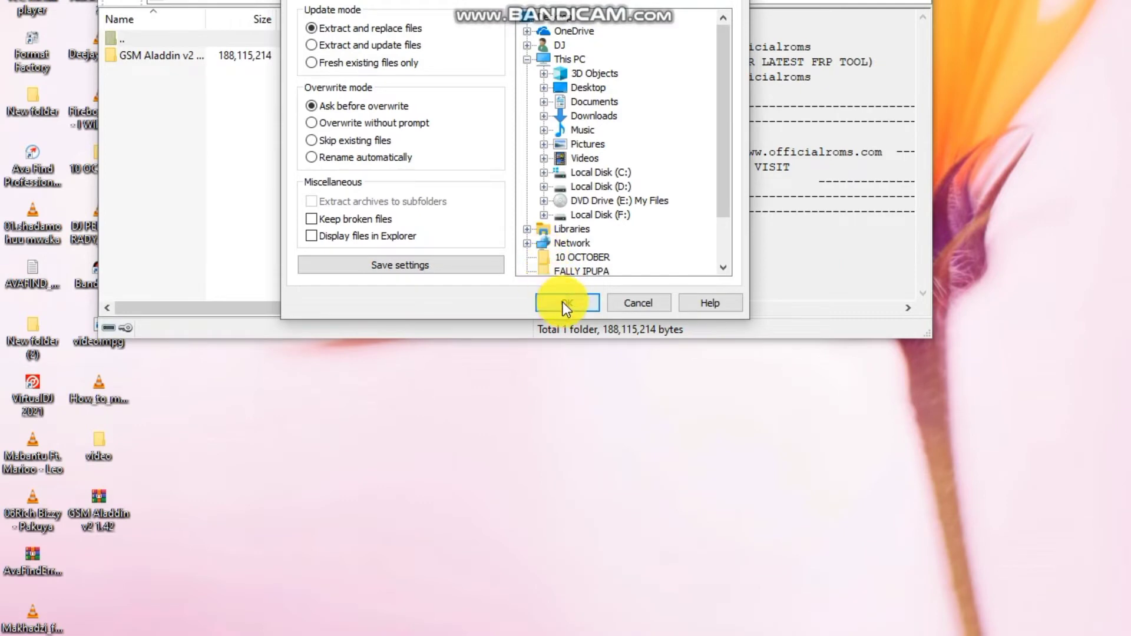
pyautogui.click(563, 302)
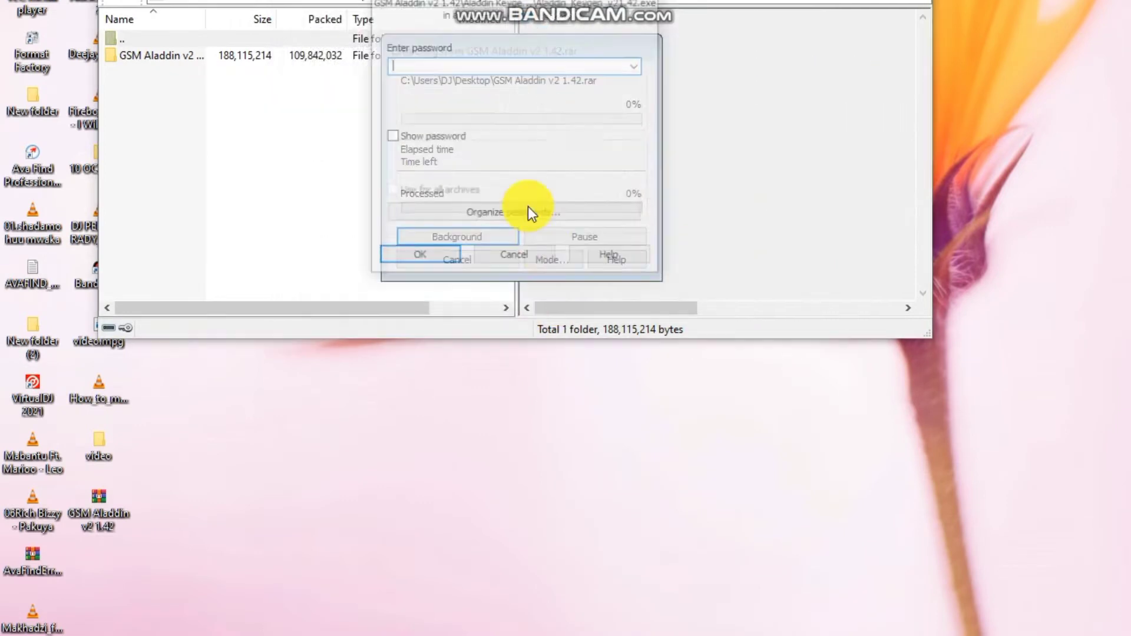
pyautogui.rightClick(483, 67)
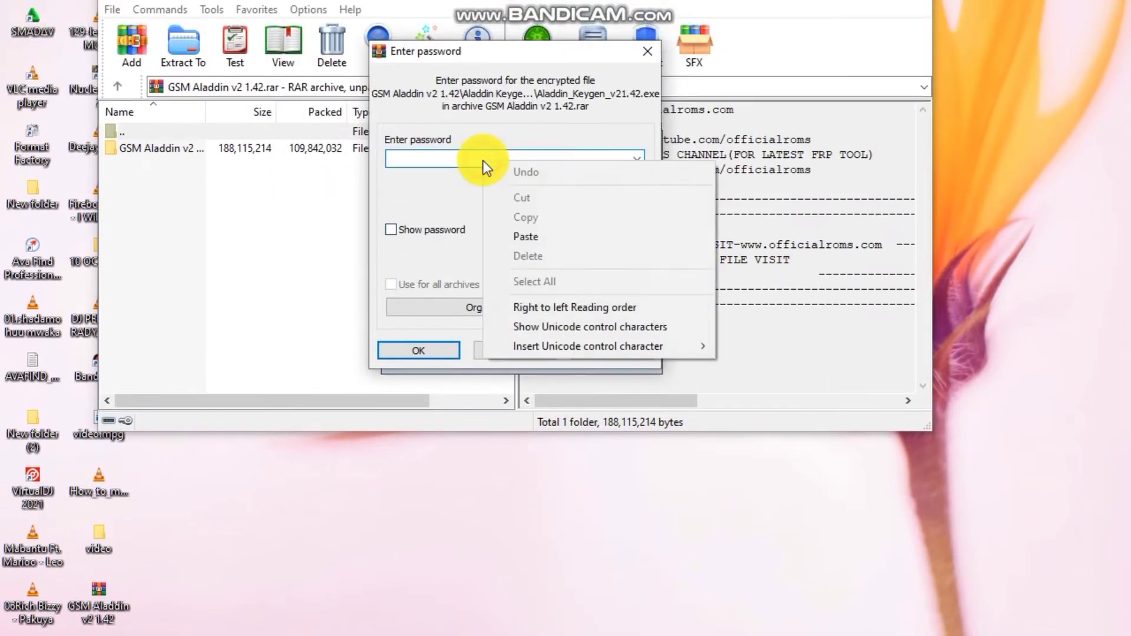
pyautogui.click(538, 236)
pyautogui.click(404, 353)
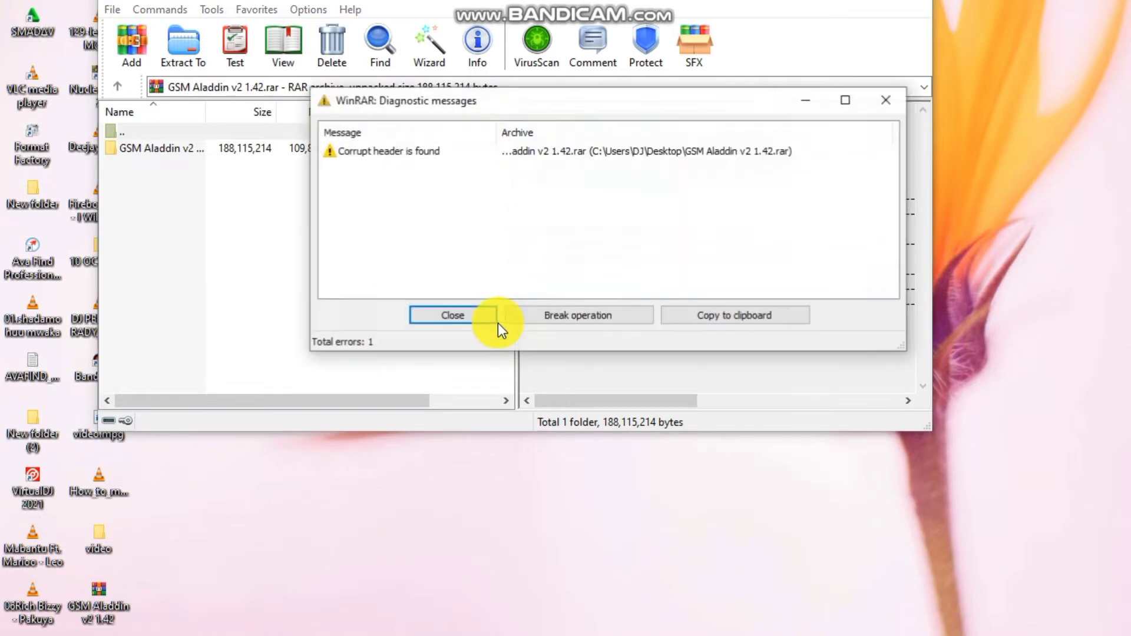
pyautogui.click(467, 313)
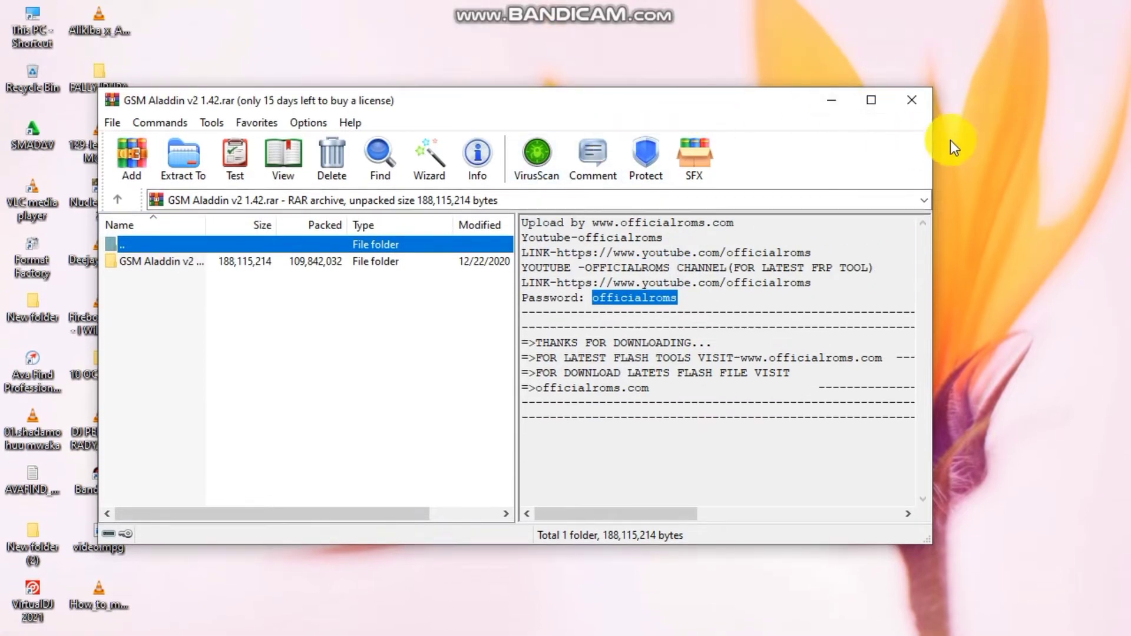
pyautogui.click(881, 104)
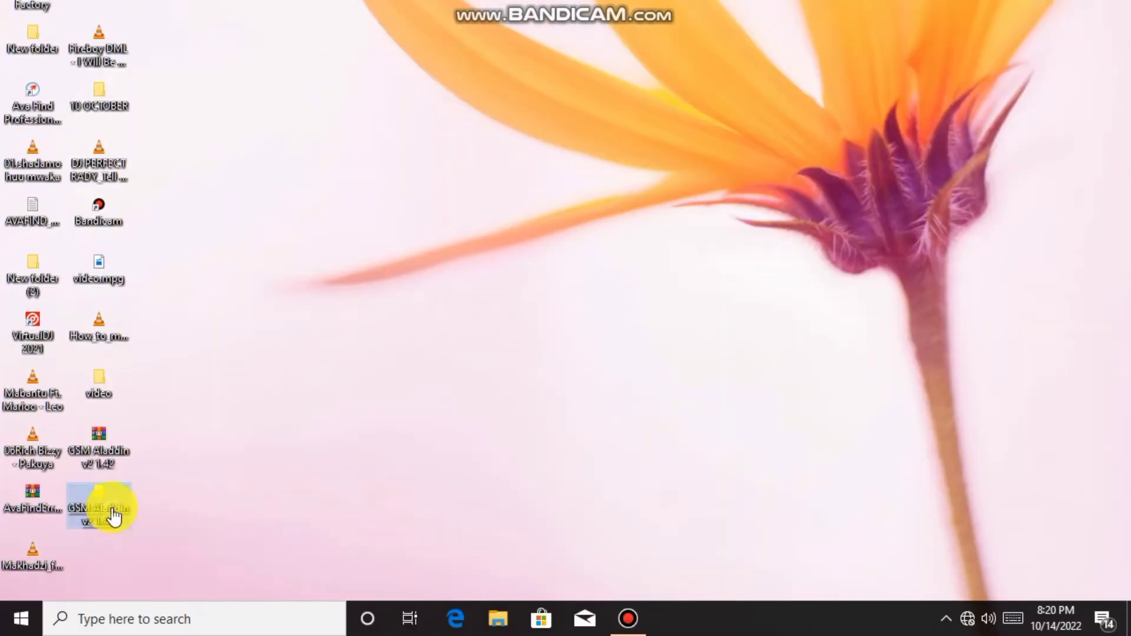
# Step: Run GSM_ALADDIN_Loader from the Aladdin Setup v21.42 folder inside the extracted GSM Aladdin v2 1.42 folder and bring up its registration window
pyautogui.doubleClick(114, 517)
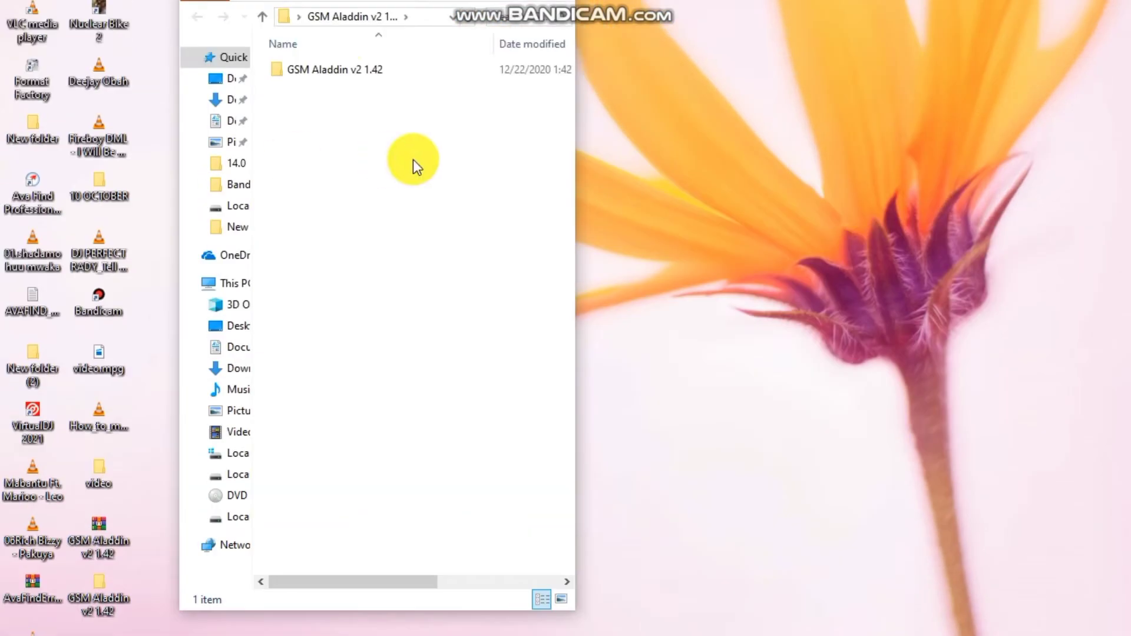
pyautogui.click(300, 194)
pyautogui.press('Return')
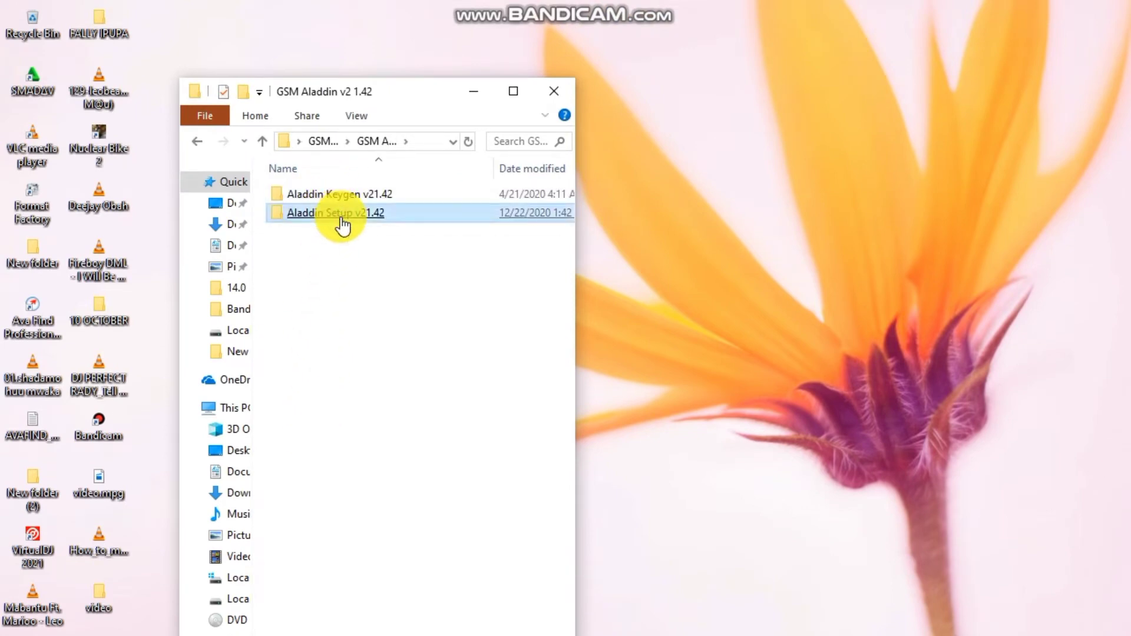
pyautogui.doubleClick(342, 219)
pyautogui.doubleClick(328, 288)
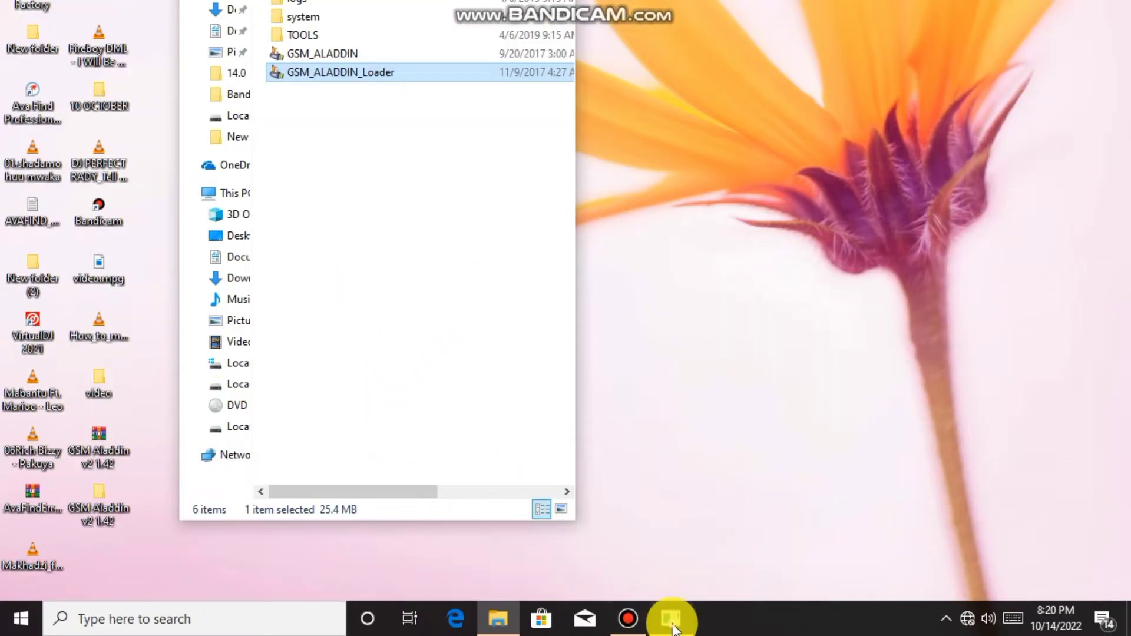
pyautogui.click(674, 630)
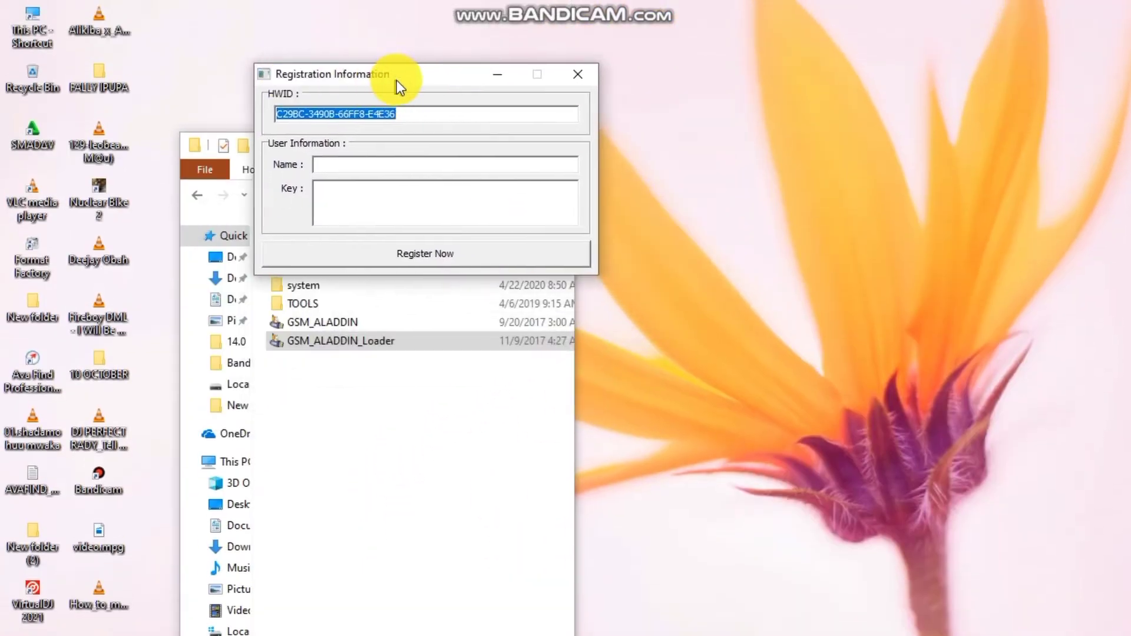
# Step: Run Aladdin_Keygen_v21.42 from the Aladdin Keygen v21.42 folder and arrange the windows so the Keygen sits below the registration form
pyautogui.moveTo(397, 80); pyautogui.dragTo(171, 46)
pyautogui.click(458, 147)
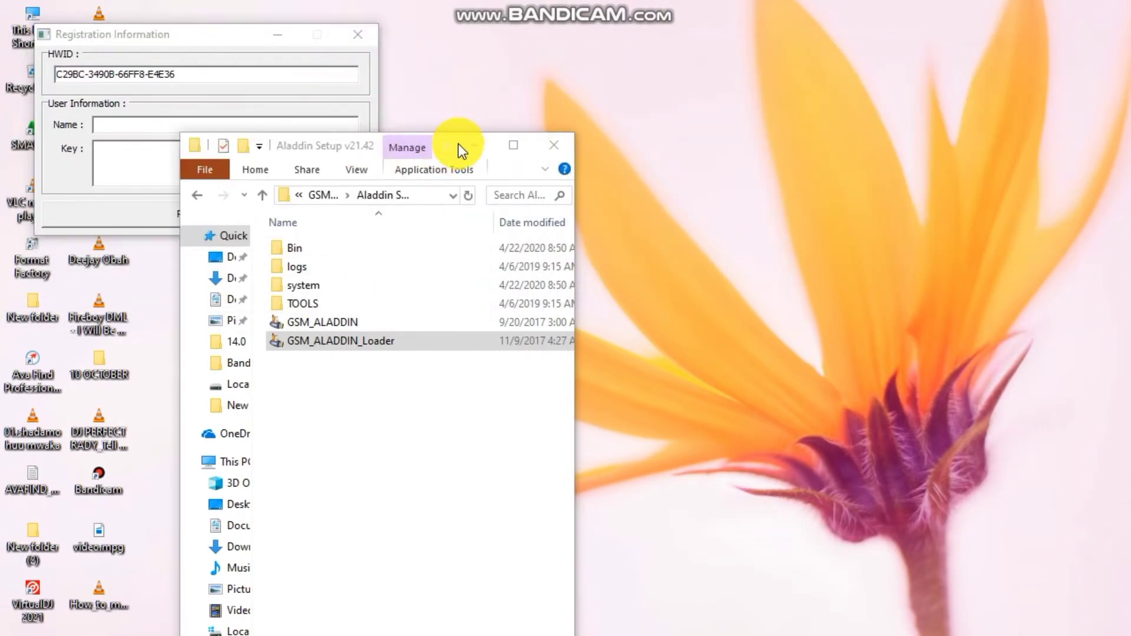
pyautogui.moveTo(458, 146); pyautogui.dragTo(831, 172)
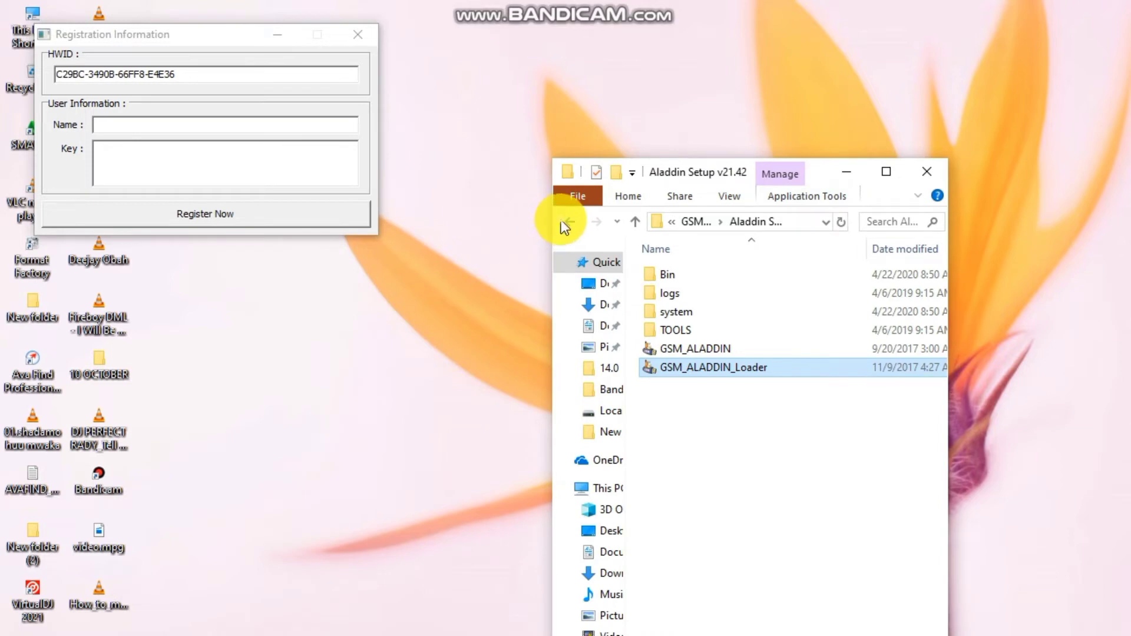
pyautogui.click(567, 222)
pyautogui.click(672, 272)
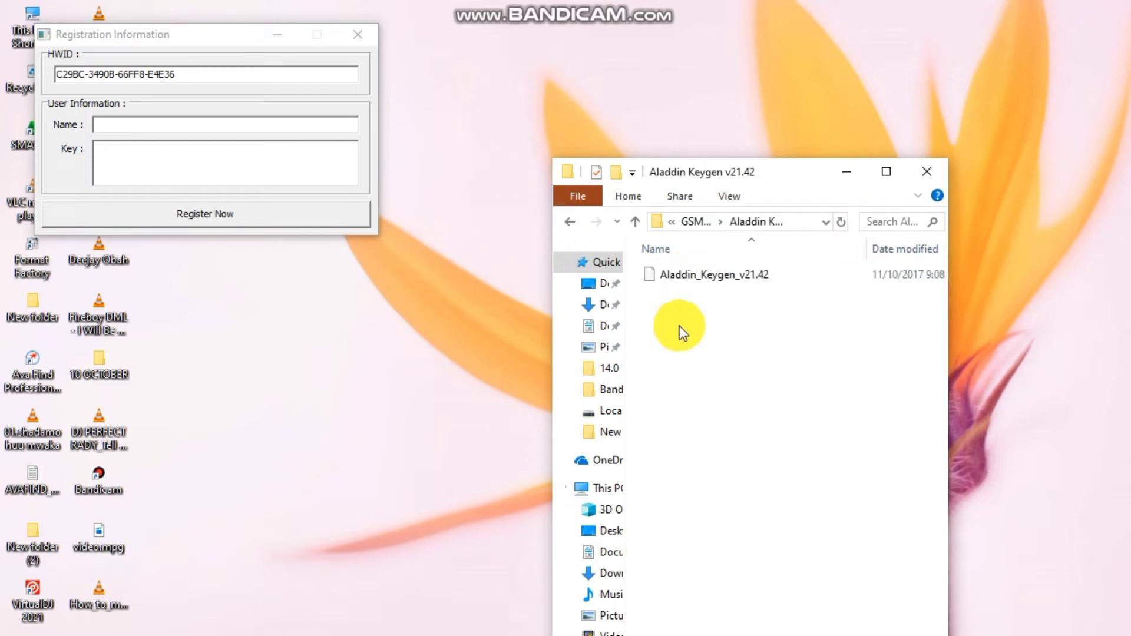
pyautogui.click(689, 289)
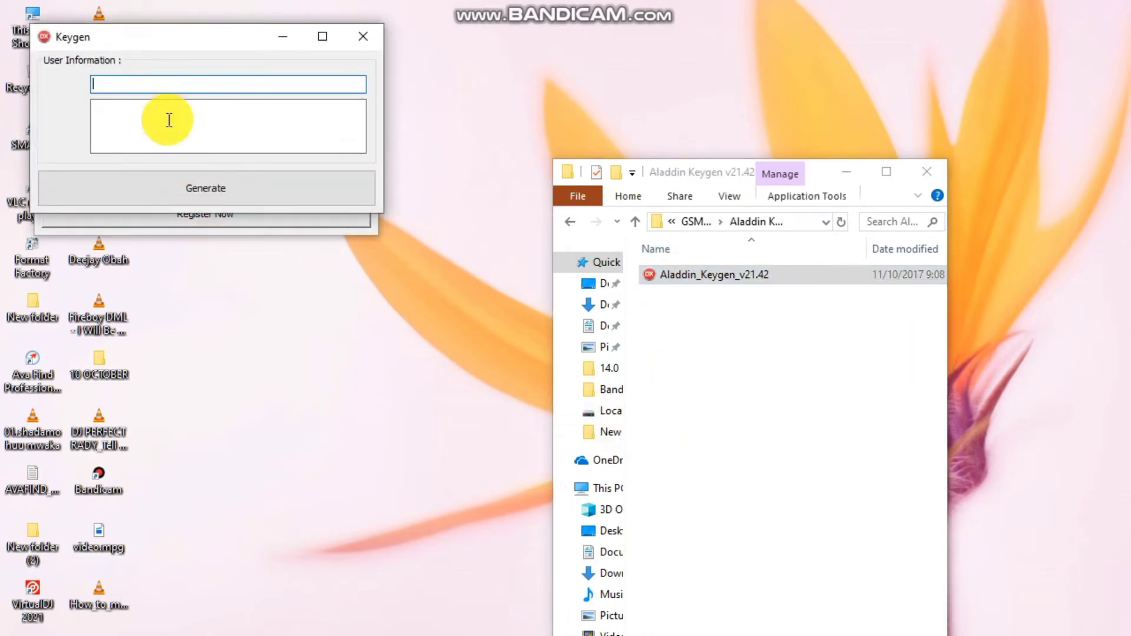
pyautogui.moveTo(160, 42); pyautogui.dragTo(163, 297)
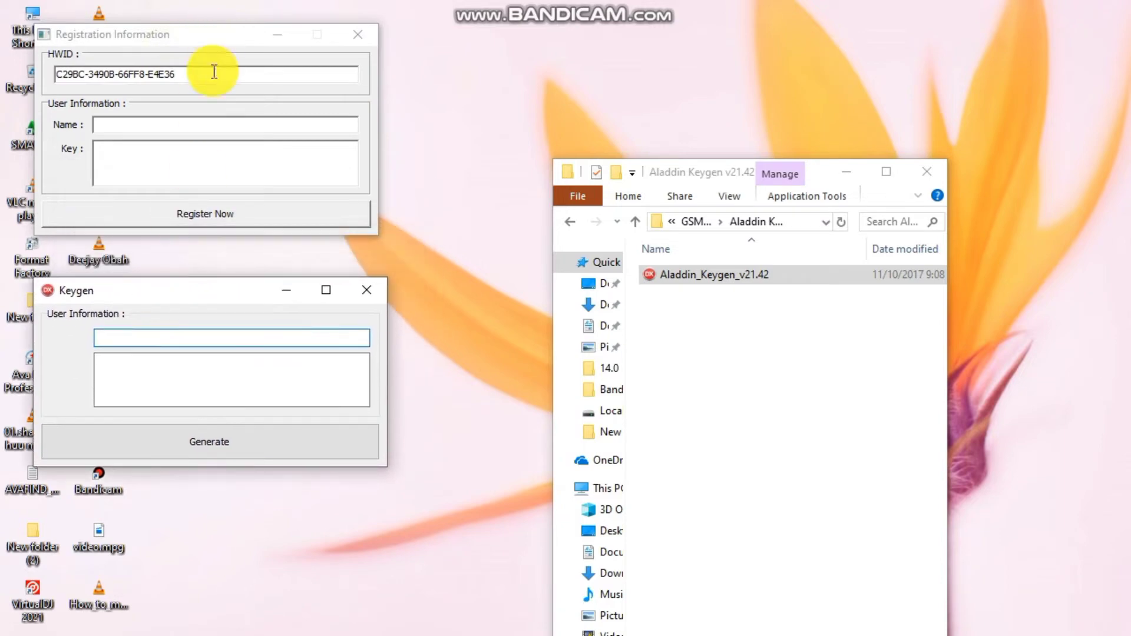
# Step: Copy the HWID from the registration form into the Keygen's user information field and generate the key
pyautogui.moveTo(190, 71); pyautogui.dragTo(52, 86)
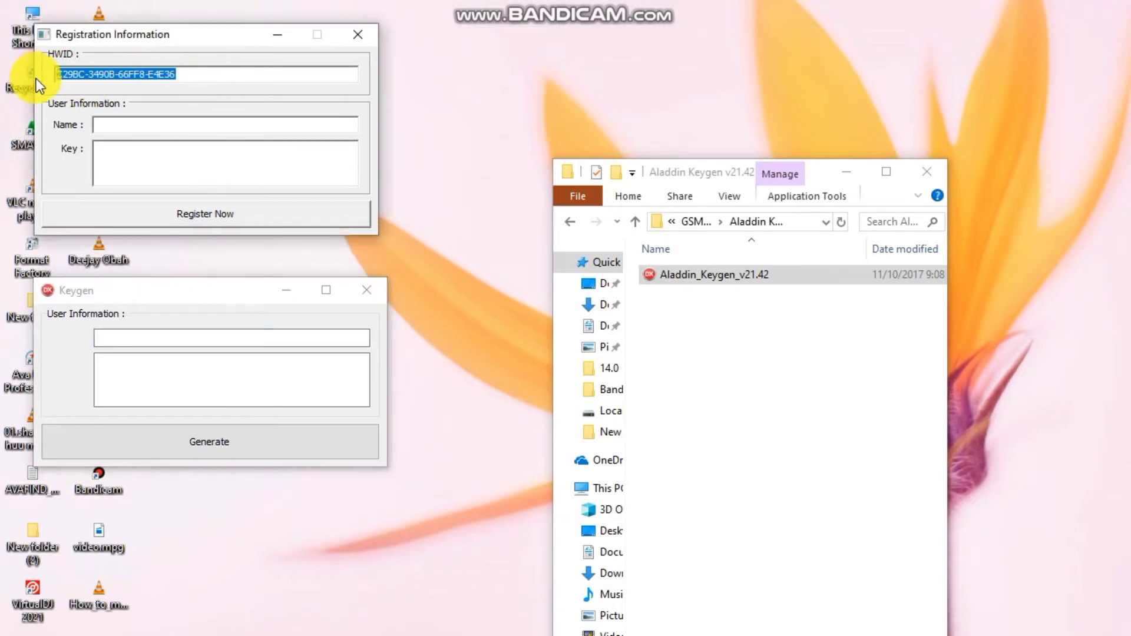
pyautogui.rightClick(94, 75)
pyautogui.click(132, 132)
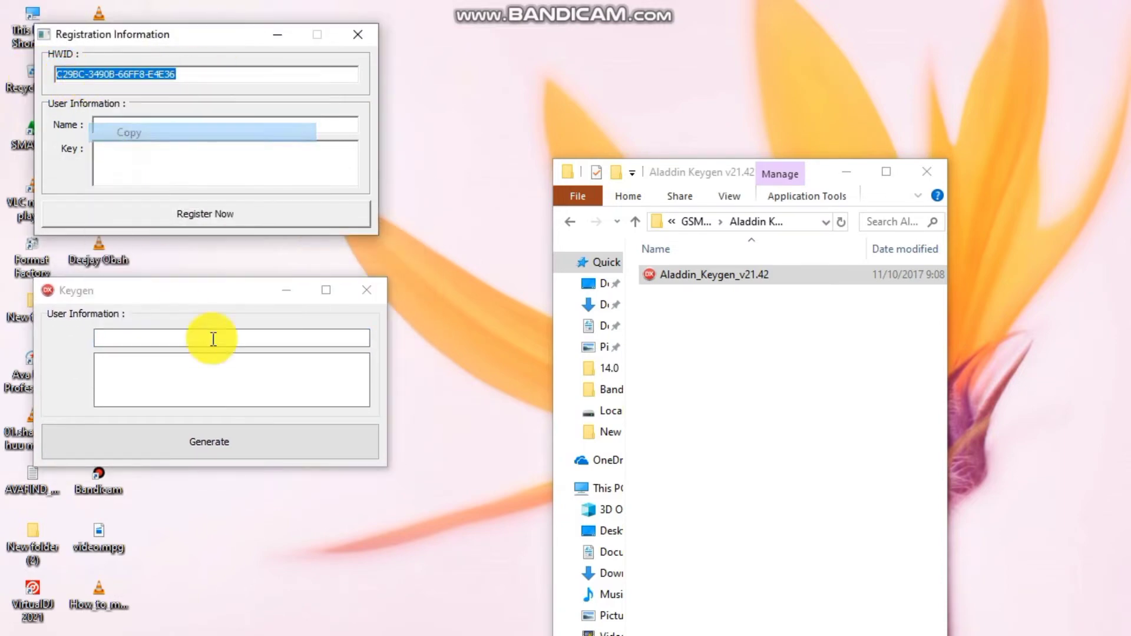
pyautogui.rightClick(192, 340)
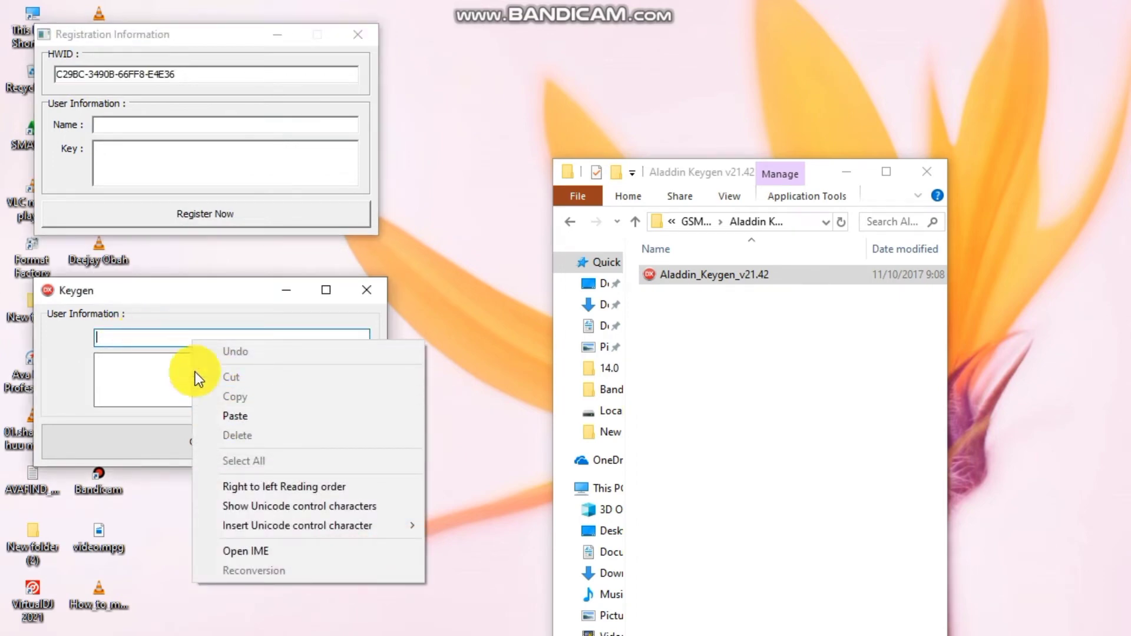
pyautogui.click(237, 416)
pyautogui.click(199, 444)
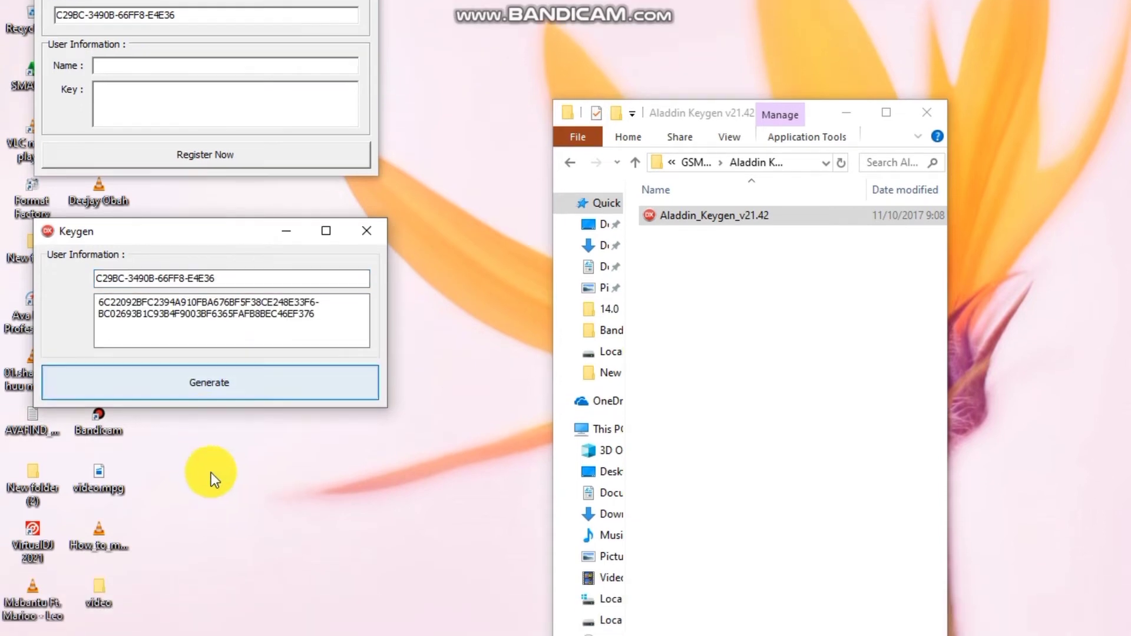
# Step: Copy the generated licence key from the Keygen and paste it into the registration form's Key field
pyautogui.moveTo(323, 385); pyautogui.dragTo(318, 341)
pyautogui.moveTo(318, 285); pyautogui.dragTo(51, 214)
pyautogui.rightClick(163, 323)
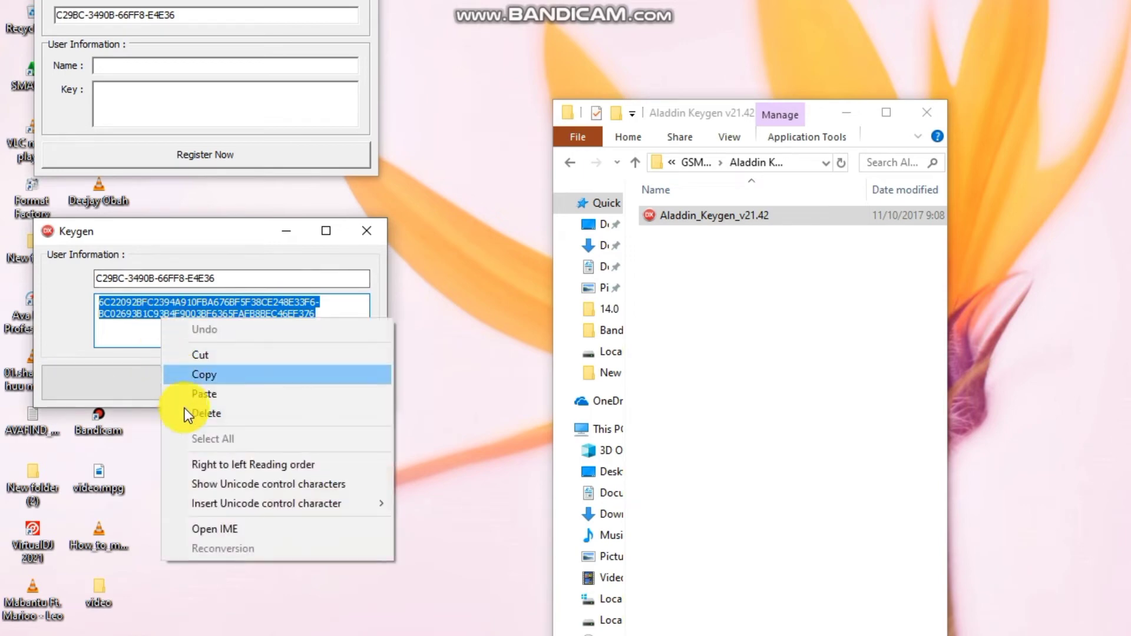
pyautogui.click(204, 376)
pyautogui.rightClick(156, 158)
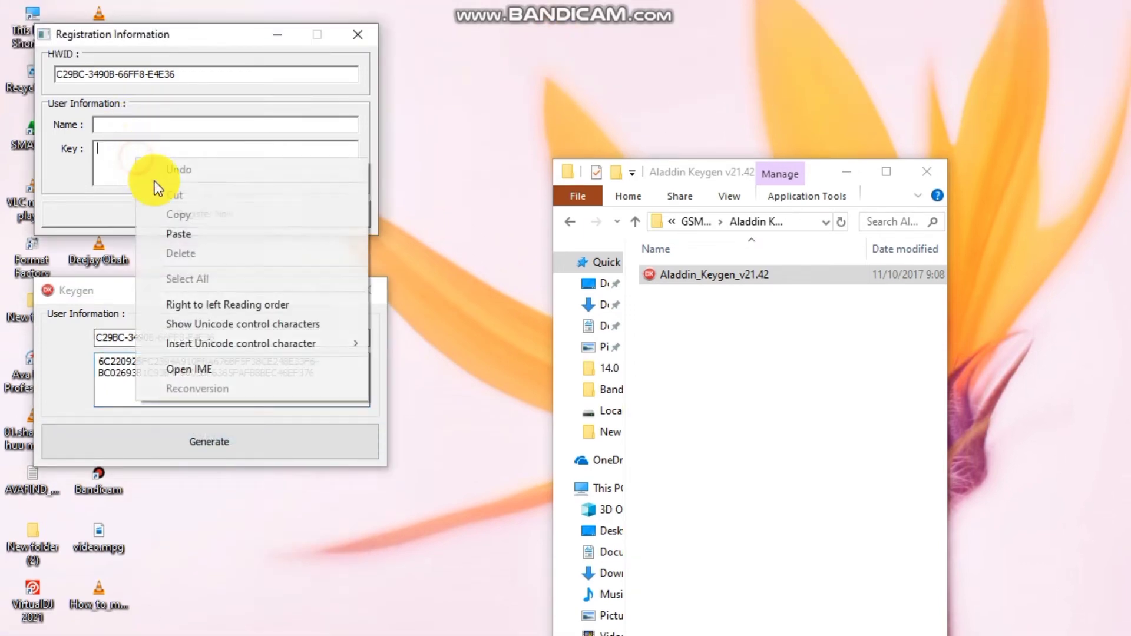
pyautogui.click(183, 231)
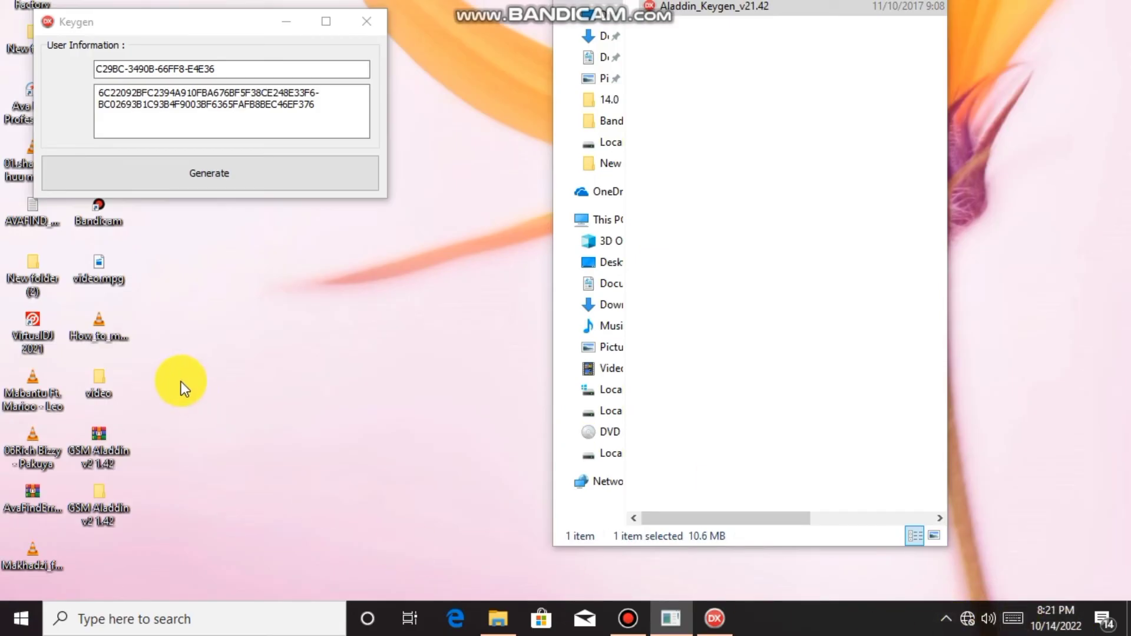
# Step: Enter ObahMedia in the registration form's Name field using the on-screen keyboard
pyautogui.click(1013, 618)
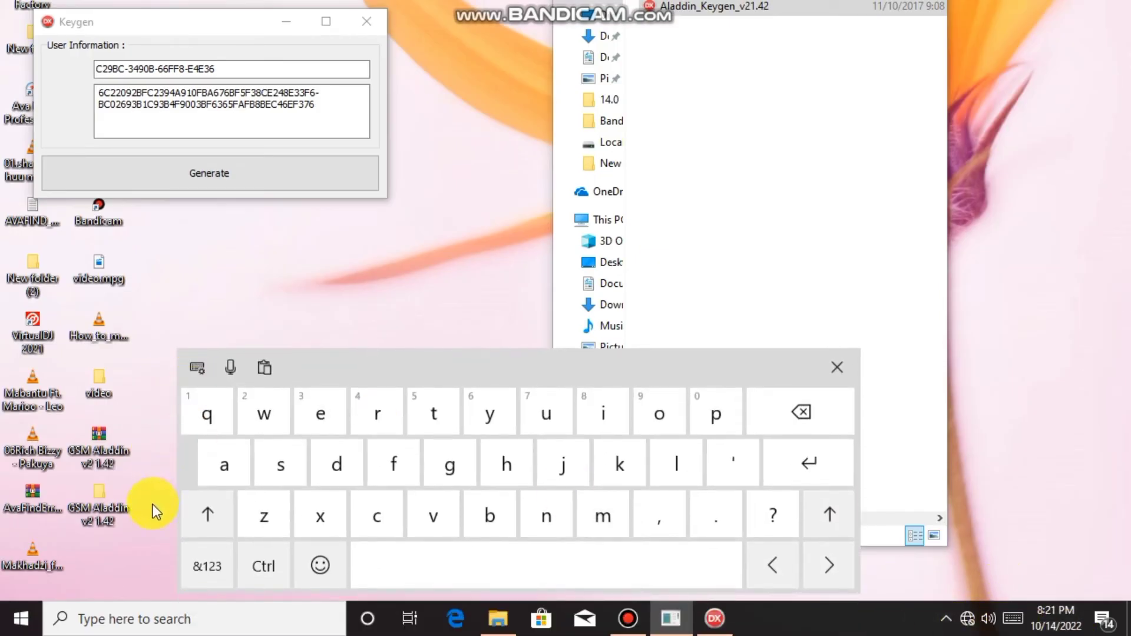
pyautogui.click(207, 518)
pyautogui.click(655, 424)
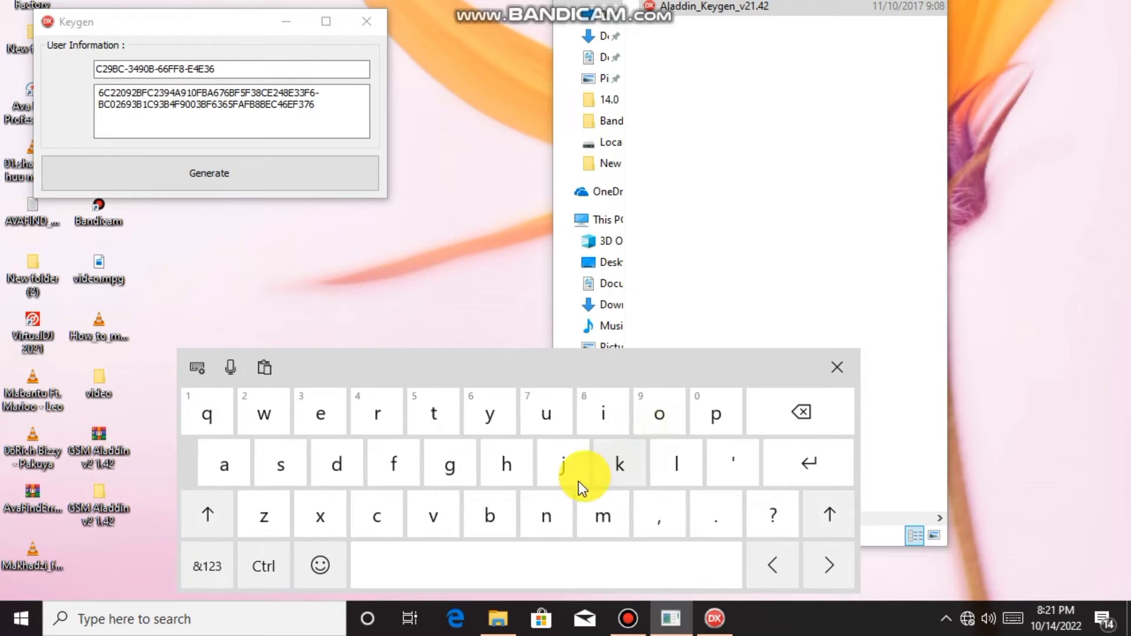
pyautogui.click(259, 480)
pyautogui.click(518, 480)
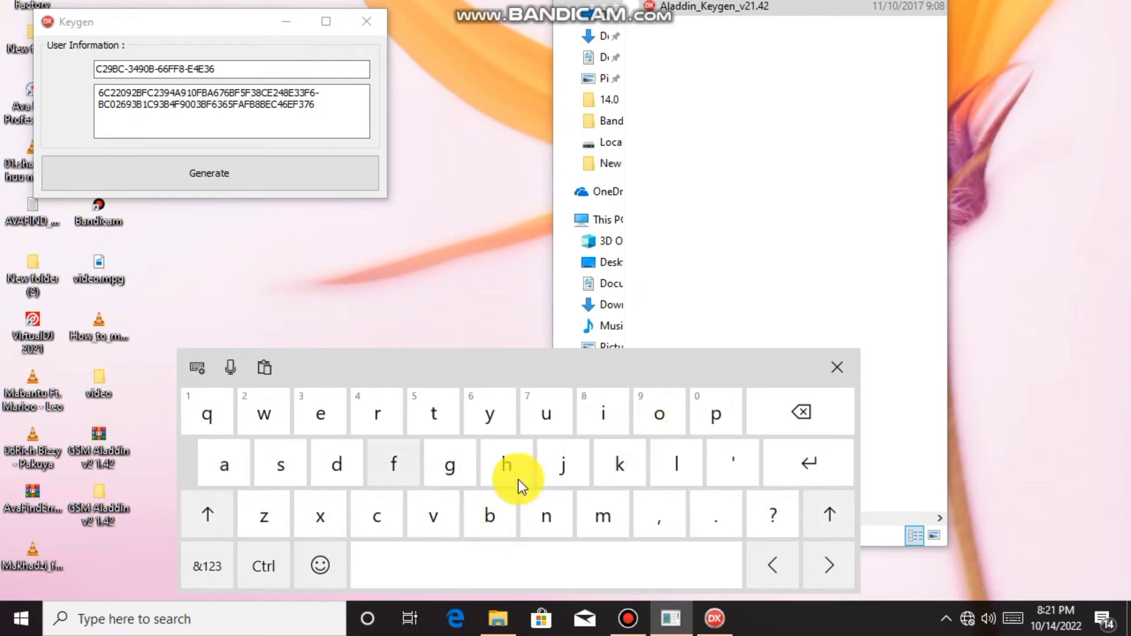
pyautogui.click(218, 518)
pyautogui.click(563, 462)
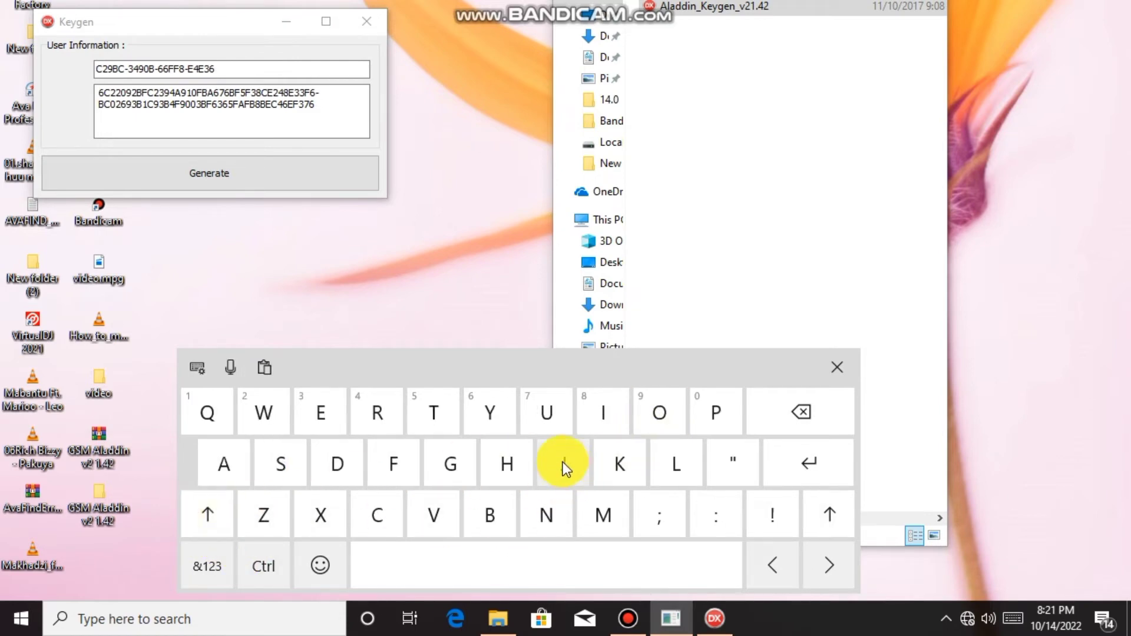
pyautogui.click(578, 524)
pyautogui.click(473, 462)
pyautogui.click(333, 422)
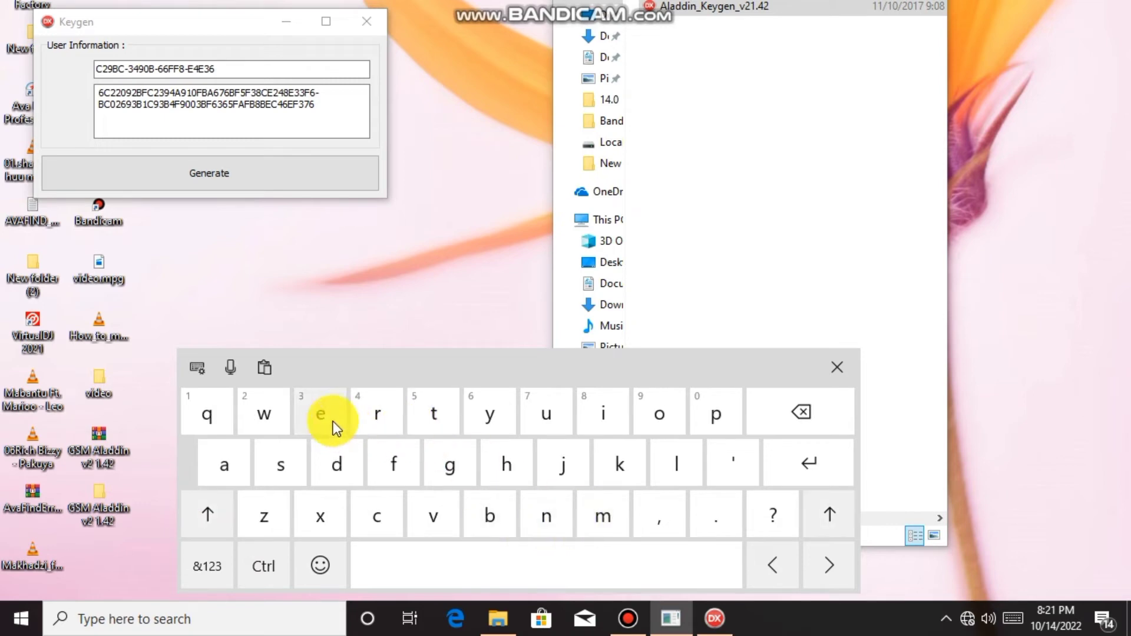
pyautogui.click(344, 462)
pyautogui.click(619, 463)
pyautogui.click(602, 416)
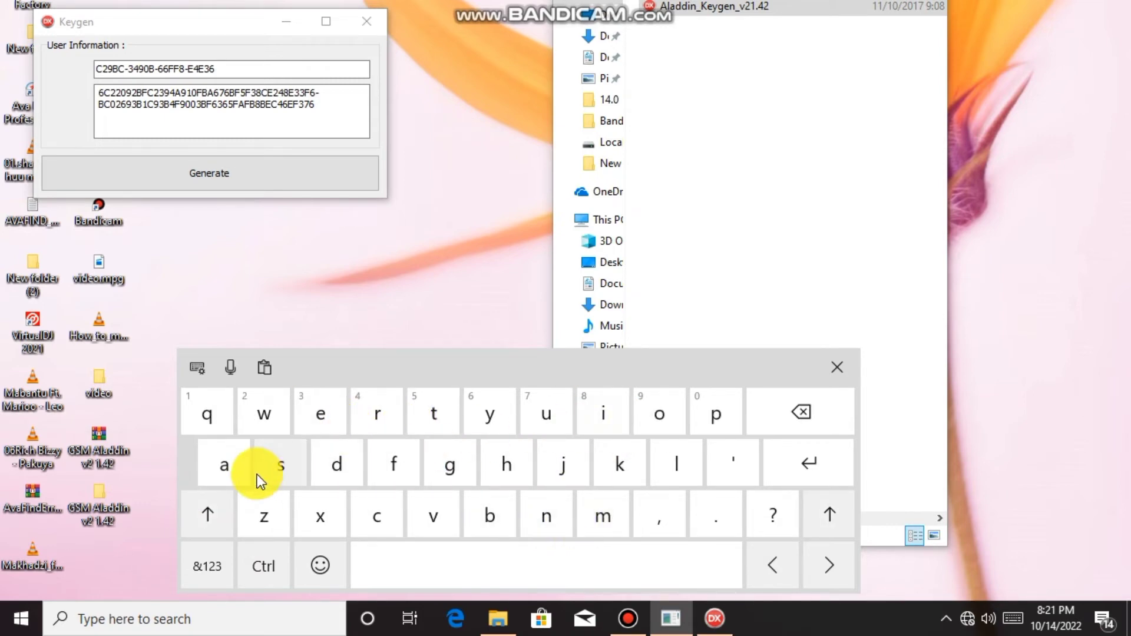
pyautogui.click(242, 471)
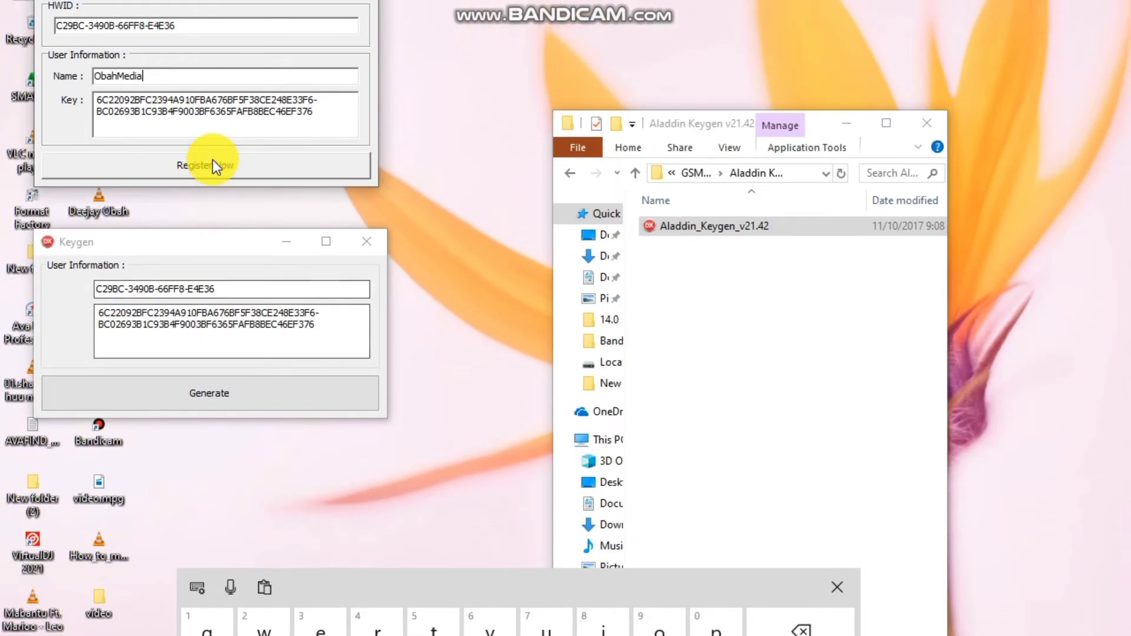
# Step: Submit the registration, acknowledge the restart notice, and close the on-screen keyboard, Keygen and registration windows
pyautogui.click(213, 160)
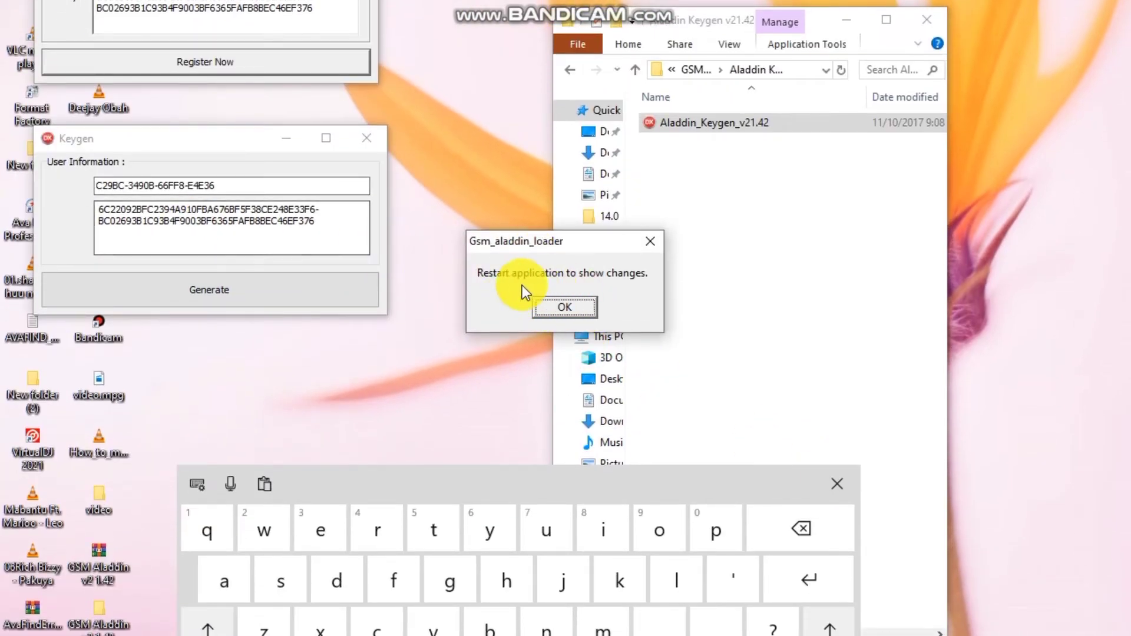
pyautogui.click(550, 306)
pyautogui.click(837, 484)
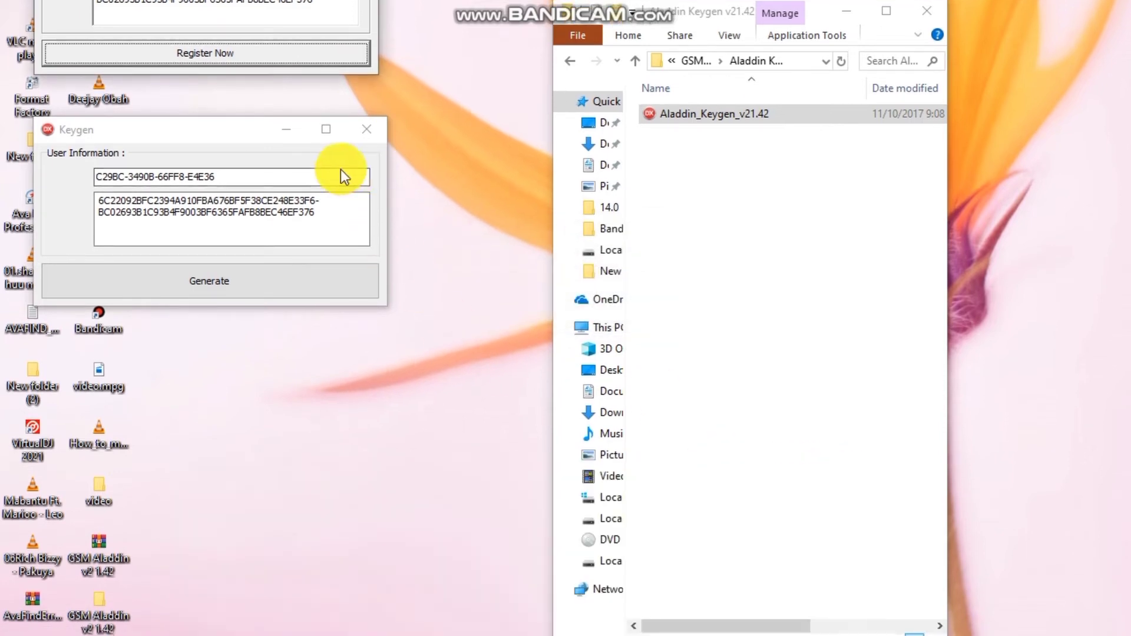
pyautogui.click(366, 130)
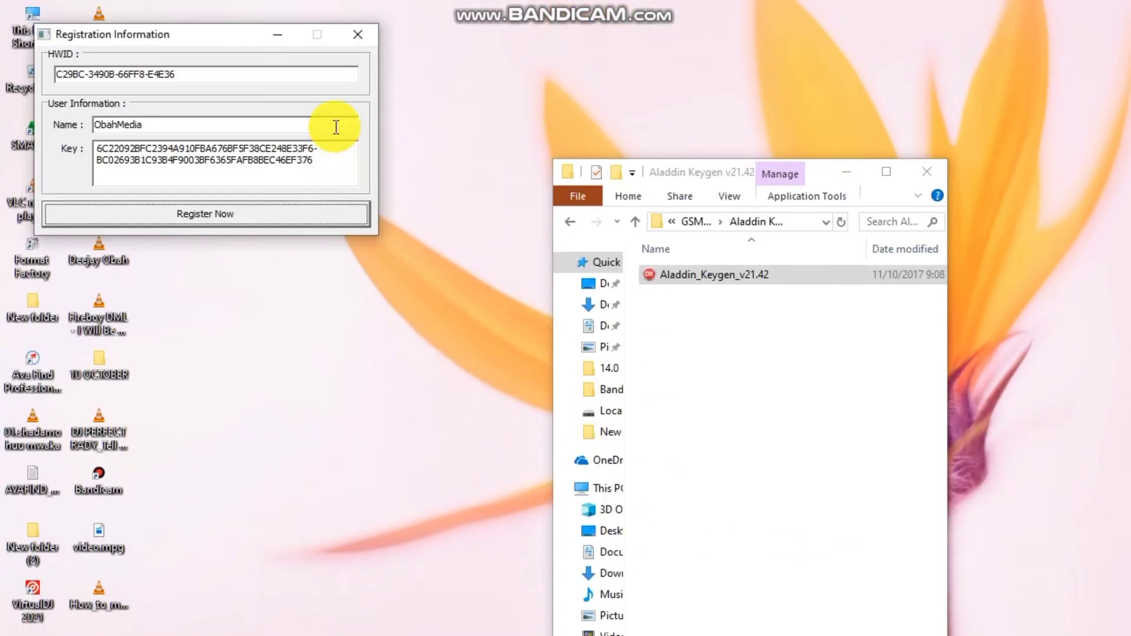
pyautogui.click(358, 34)
# Step: Run GSM_ALADDIN_Loader from the Aladdin Setup v21.42 folder to check that the registered program opens, and close it
pyautogui.click(570, 223)
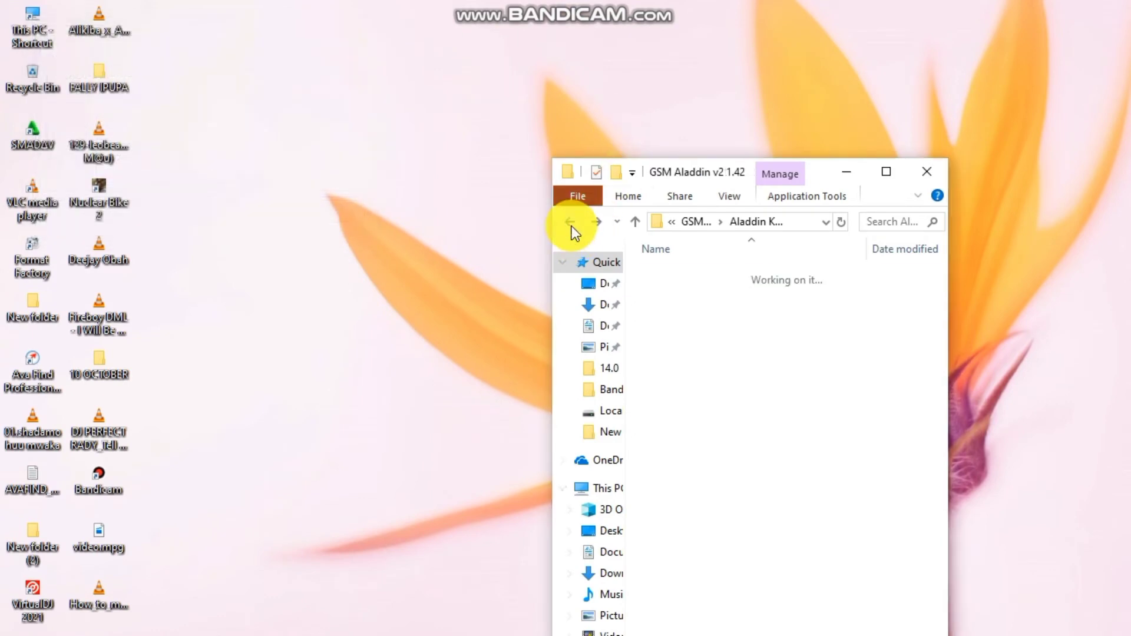
pyautogui.moveTo(666, 182); pyautogui.dragTo(330, 135)
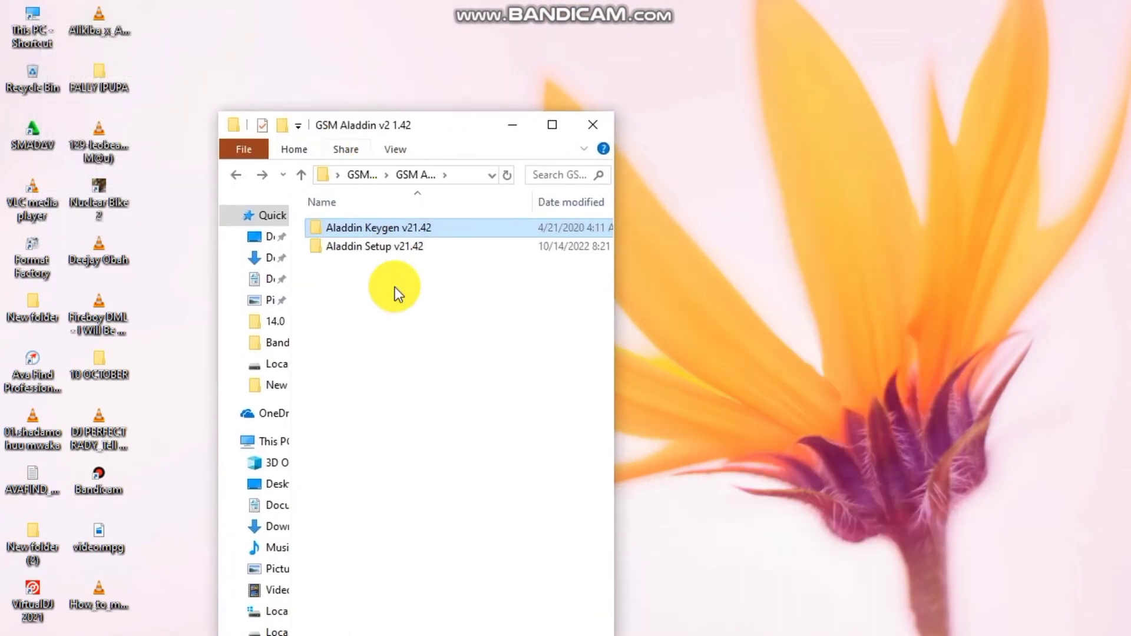
pyautogui.doubleClick(396, 248)
pyautogui.doubleClick(377, 340)
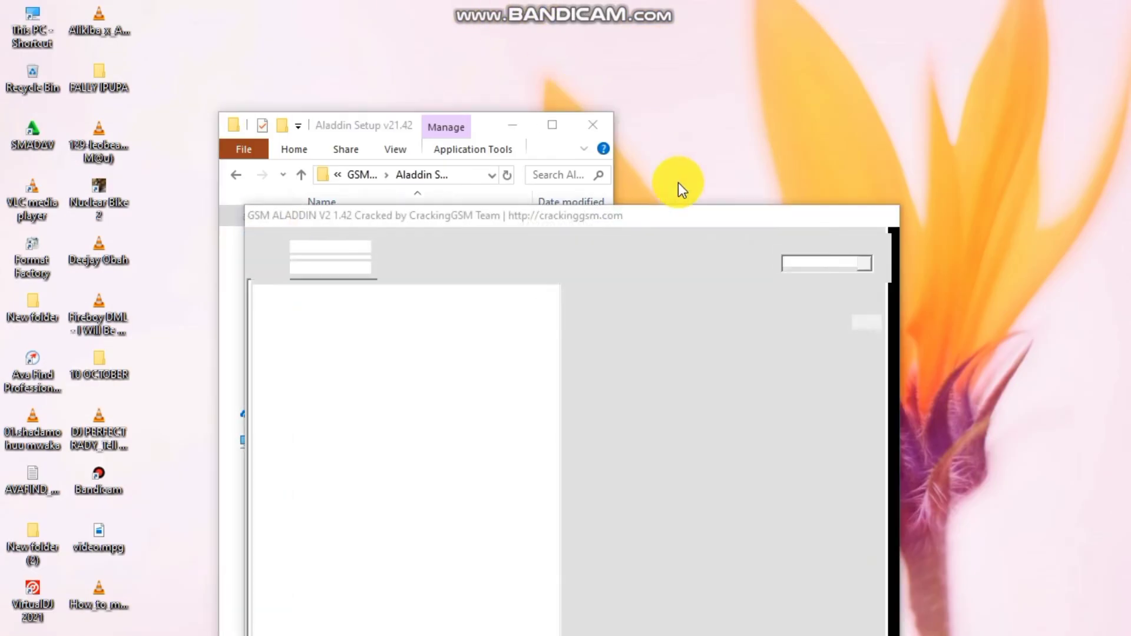
pyautogui.moveTo(529, 219); pyautogui.dragTo(566, 194)
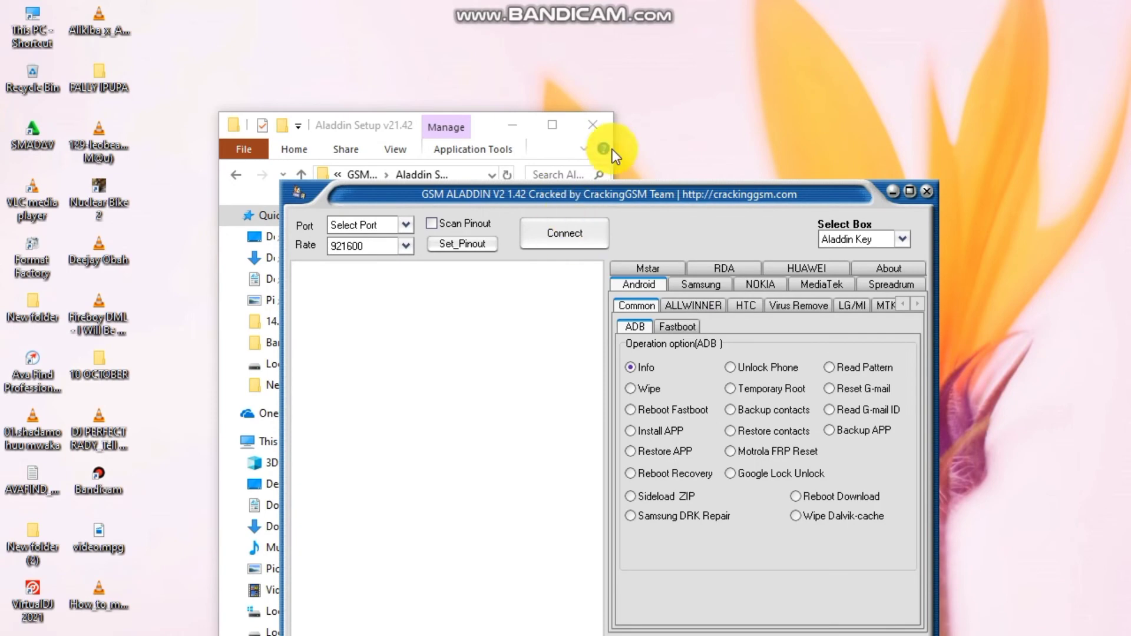
pyautogui.click(927, 192)
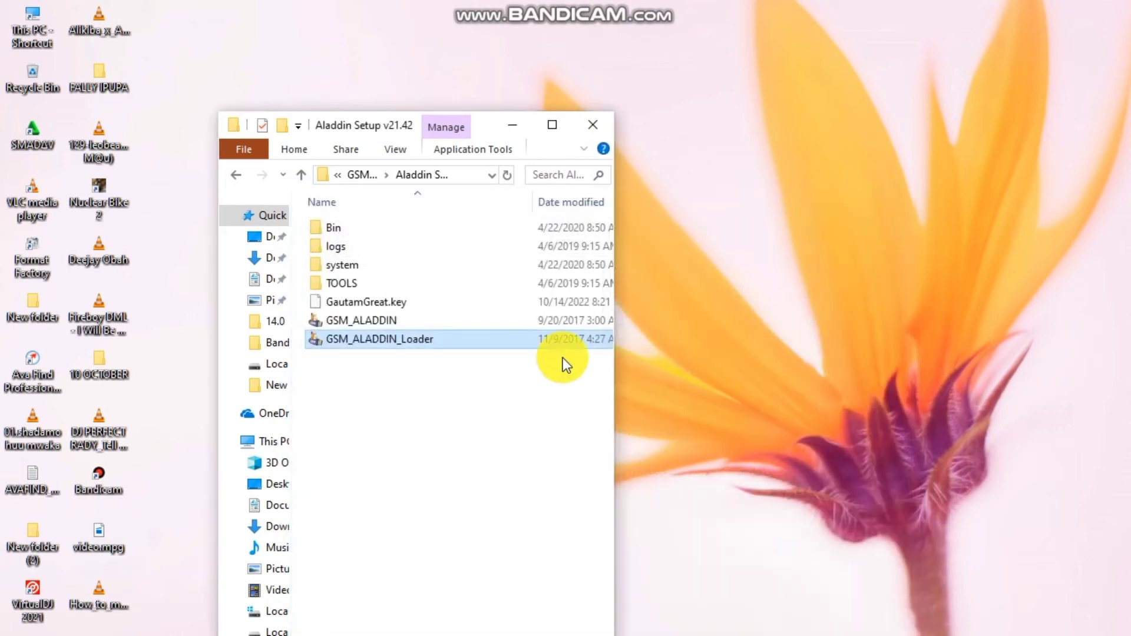
# Step: Launch GSM_ALADDIN_Loader once more, move its window up, and close both the program and the Aladdin Setup folder
pyautogui.rightClick(345, 341)
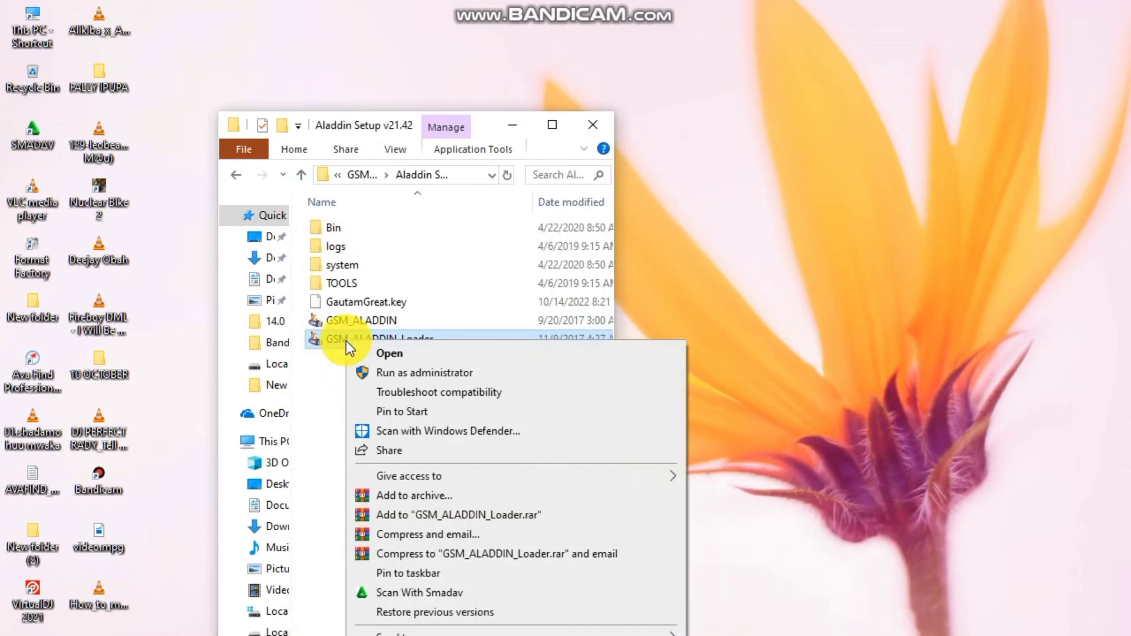
pyautogui.click(393, 357)
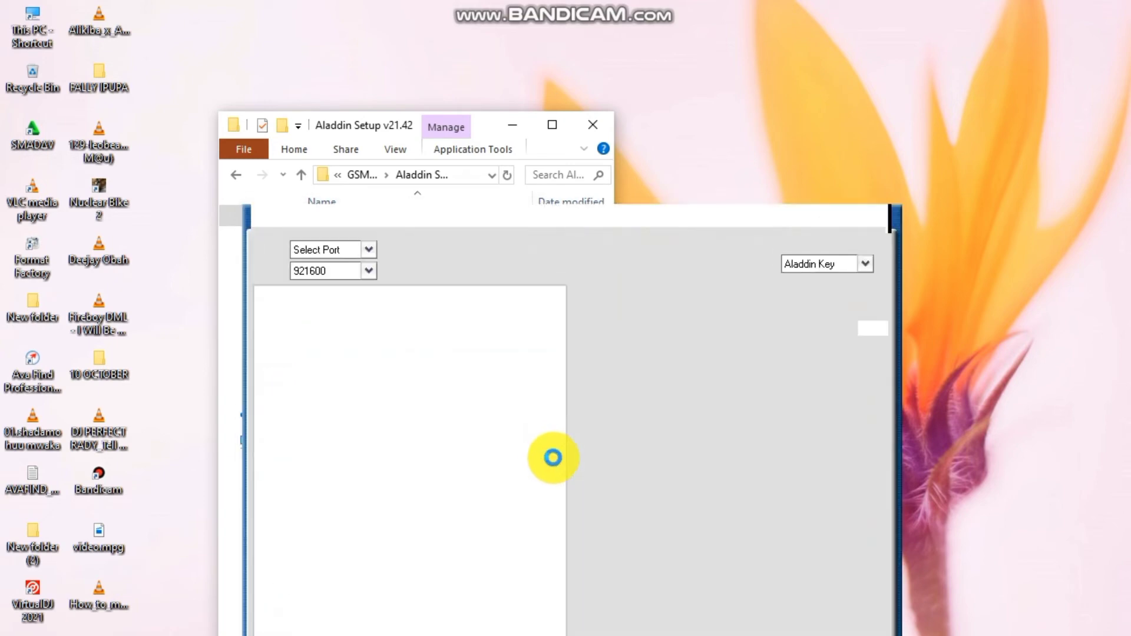
pyautogui.moveTo(585, 221); pyautogui.dragTo(598, 179)
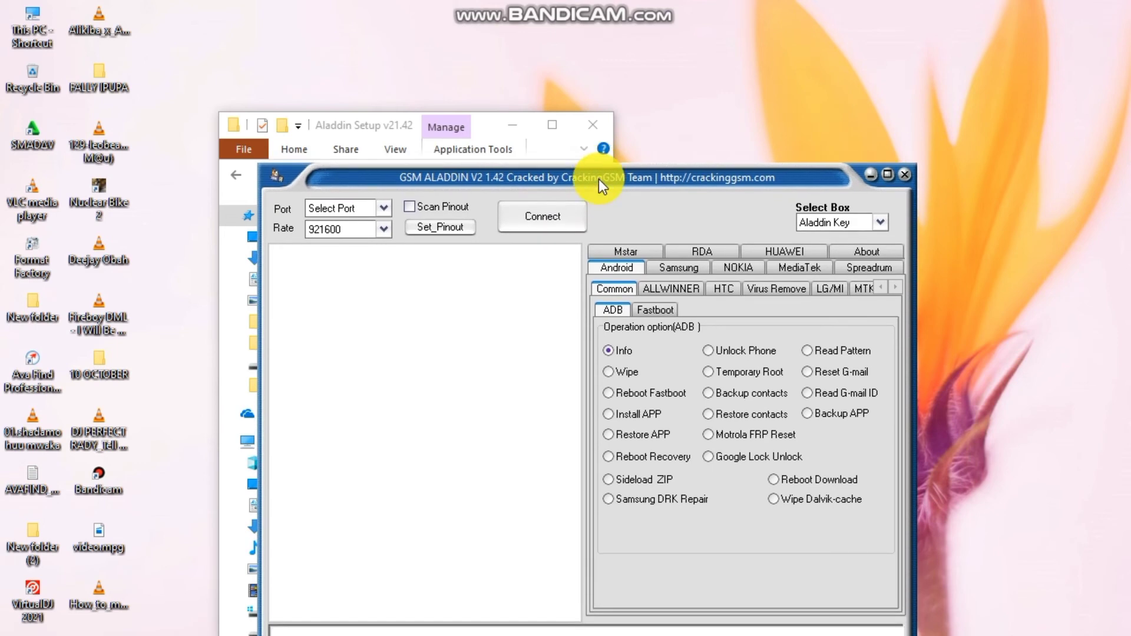
pyautogui.click(908, 174)
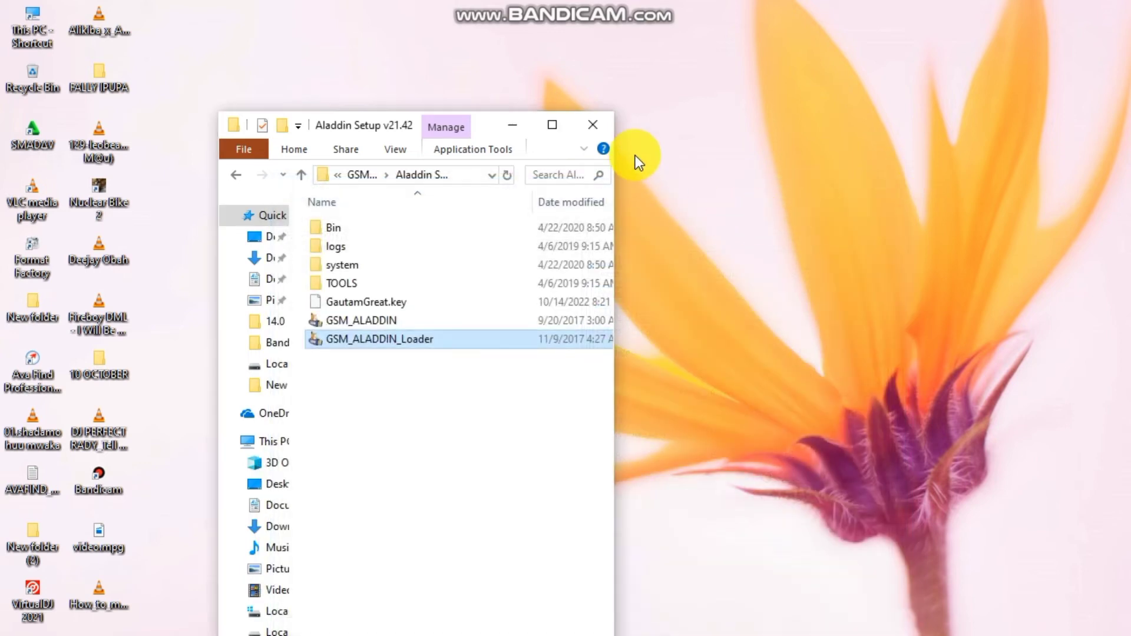
pyautogui.click(595, 125)
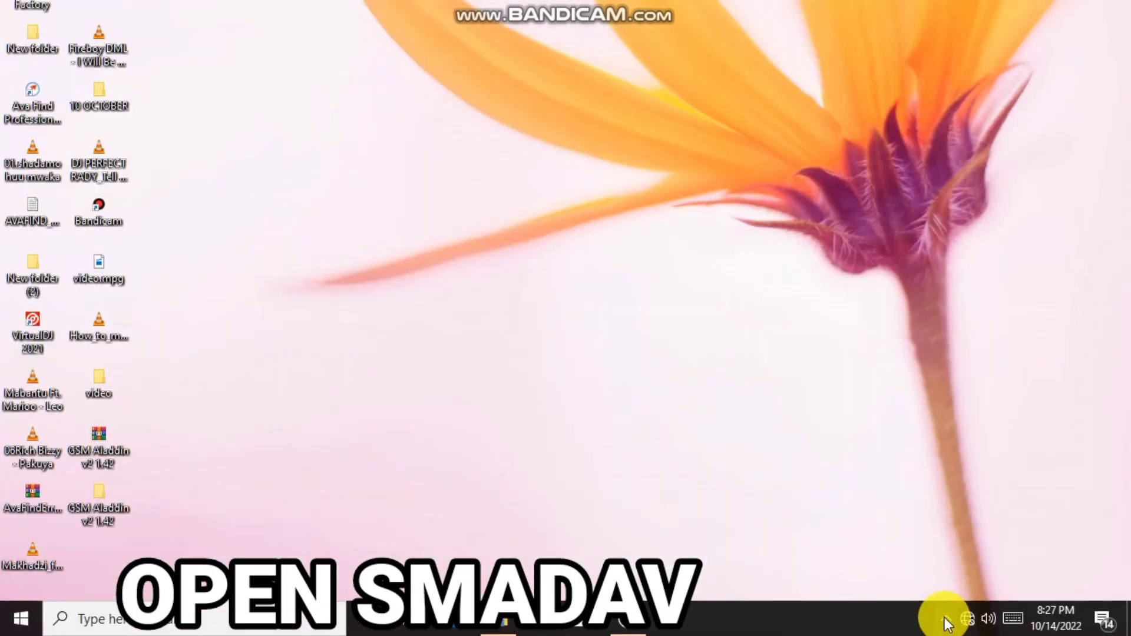
# Step: Switch to the SMADAV antivirus by opening its desktop shortcut and allowing it to start
pyautogui.click(945, 619)
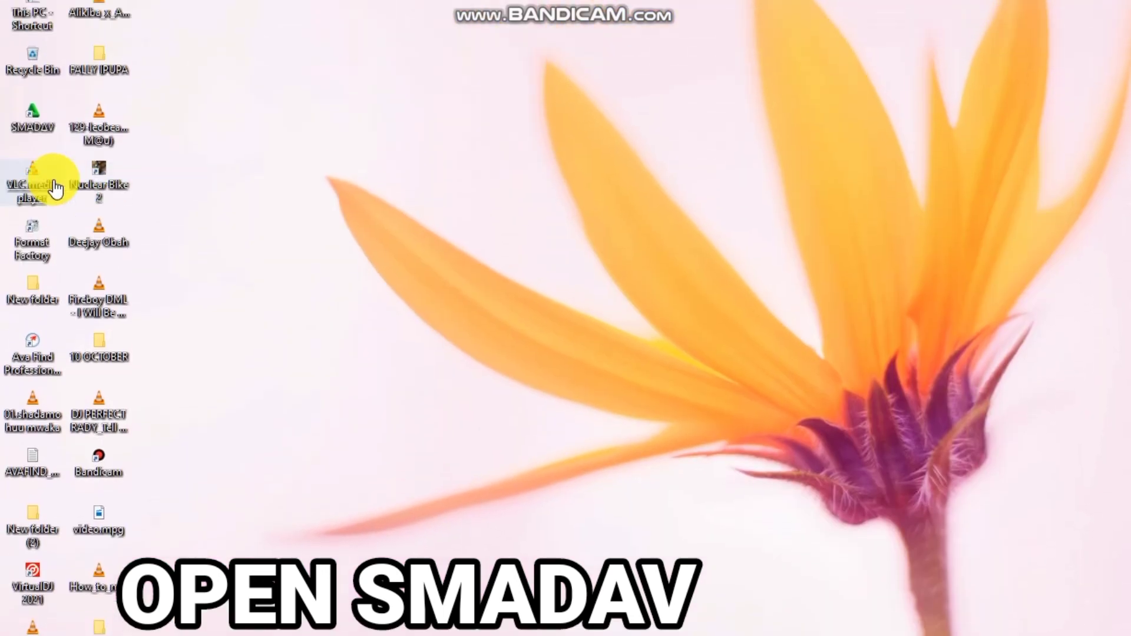
pyautogui.rightClick(16, 123)
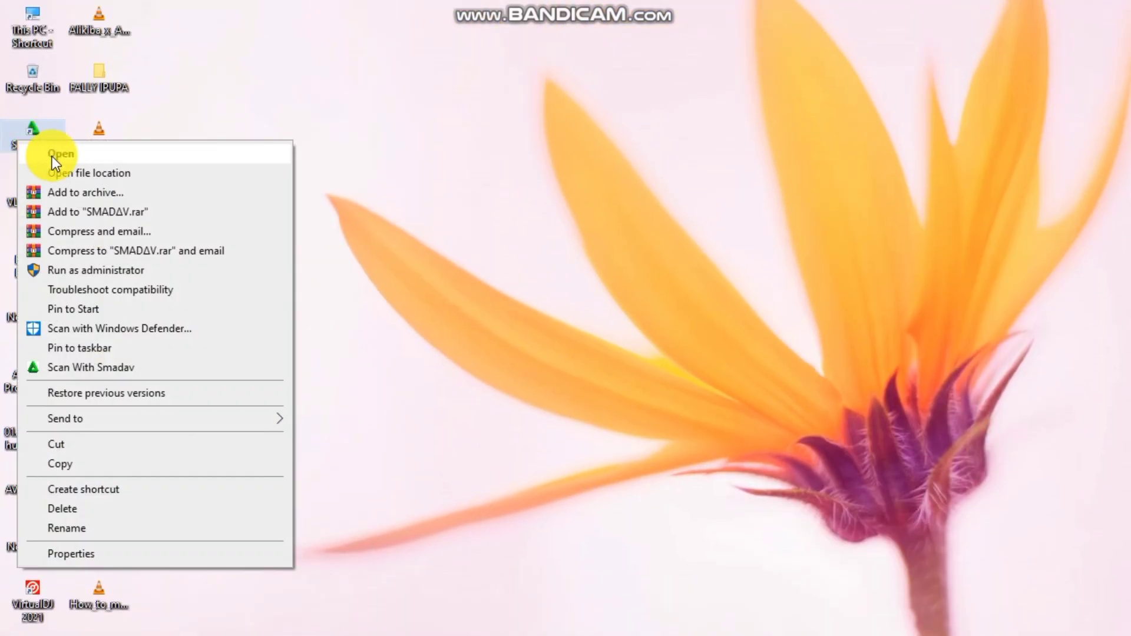
pyautogui.click(53, 154)
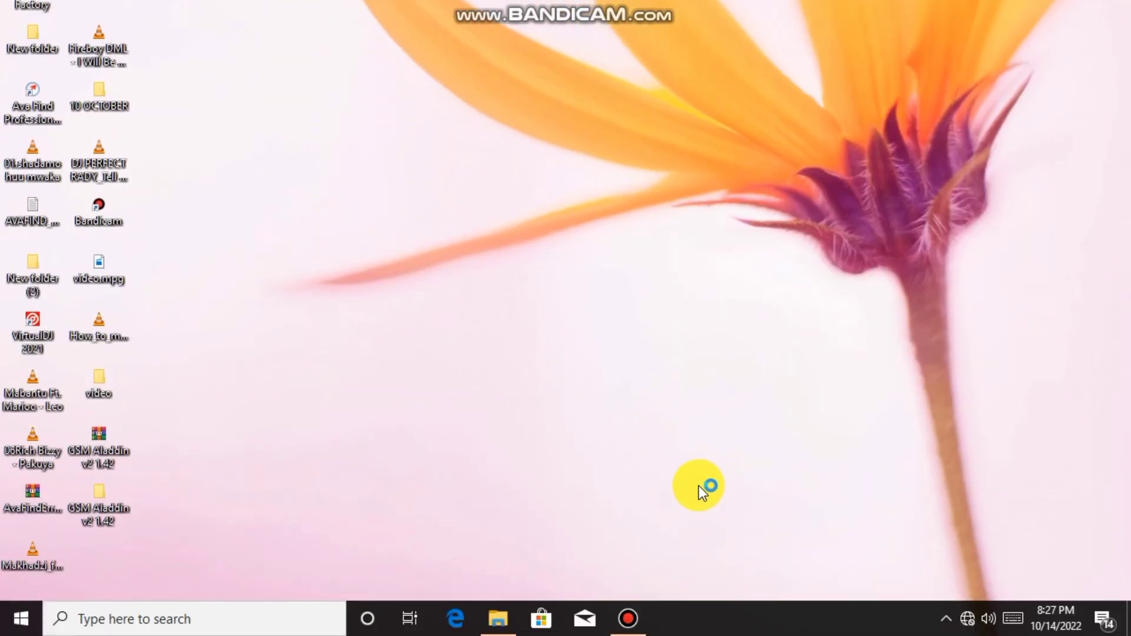
pyautogui.click(621, 237)
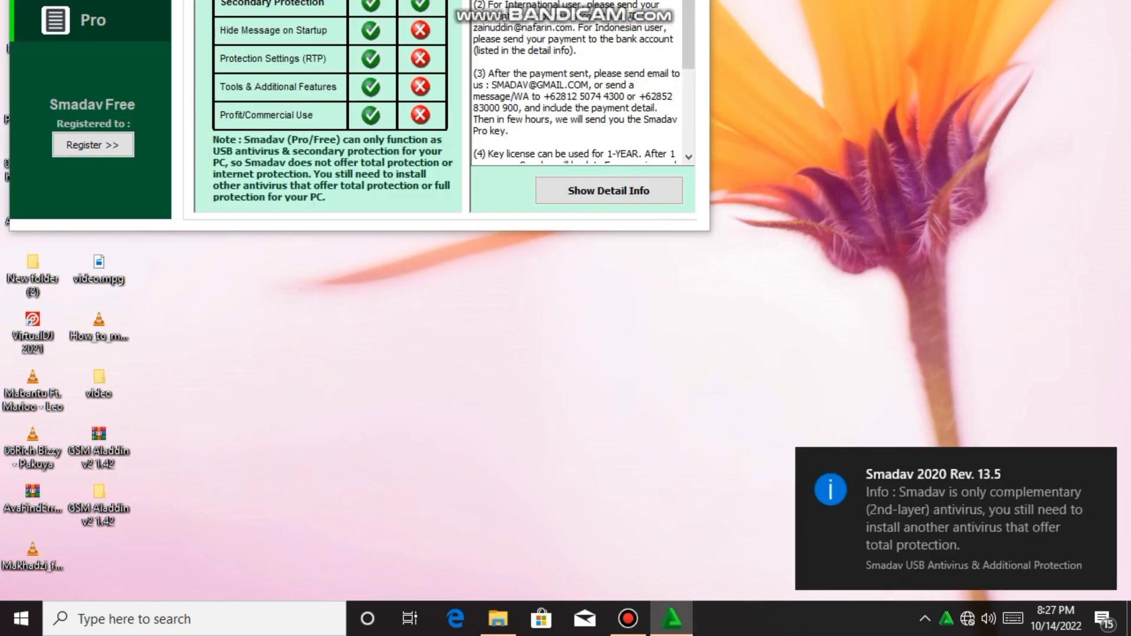
# Step: Dismiss the Smadav notification, bring up its main window from the system tray, continue with Smadav Free and close the window
pyautogui.click(1102, 466)
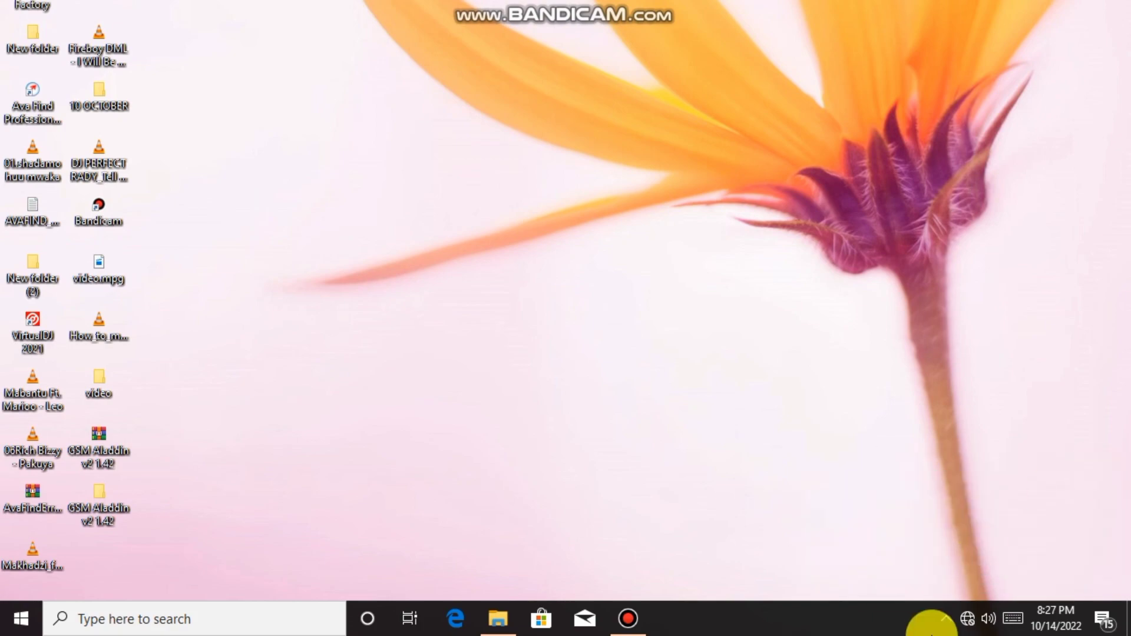
pyautogui.click(925, 618)
pyautogui.click(914, 547)
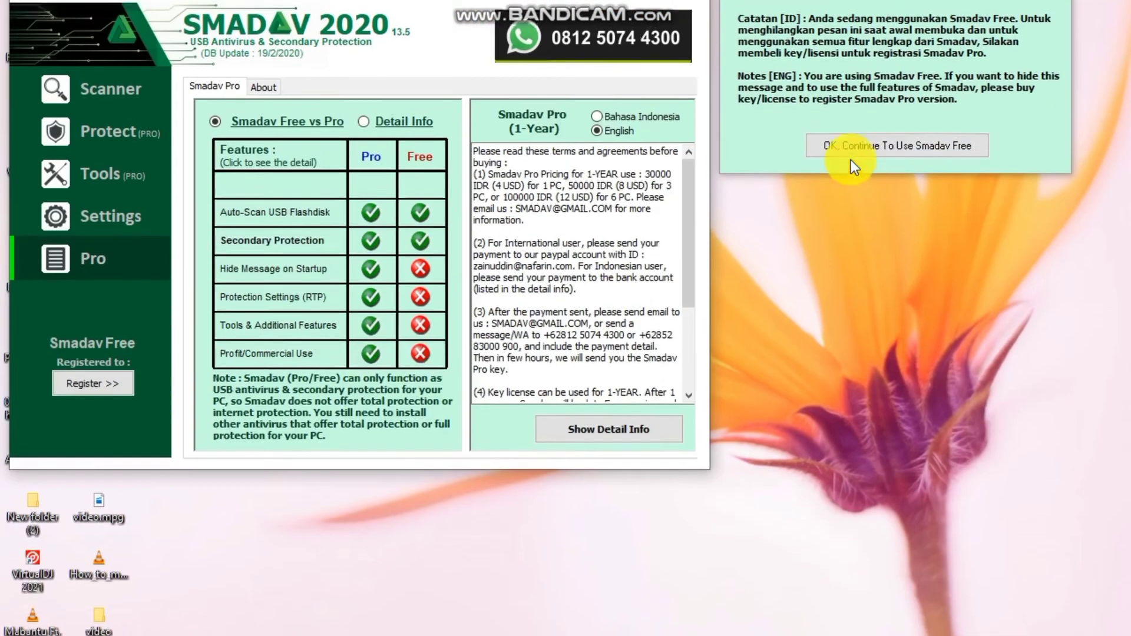
pyautogui.click(854, 146)
pyautogui.click(694, 8)
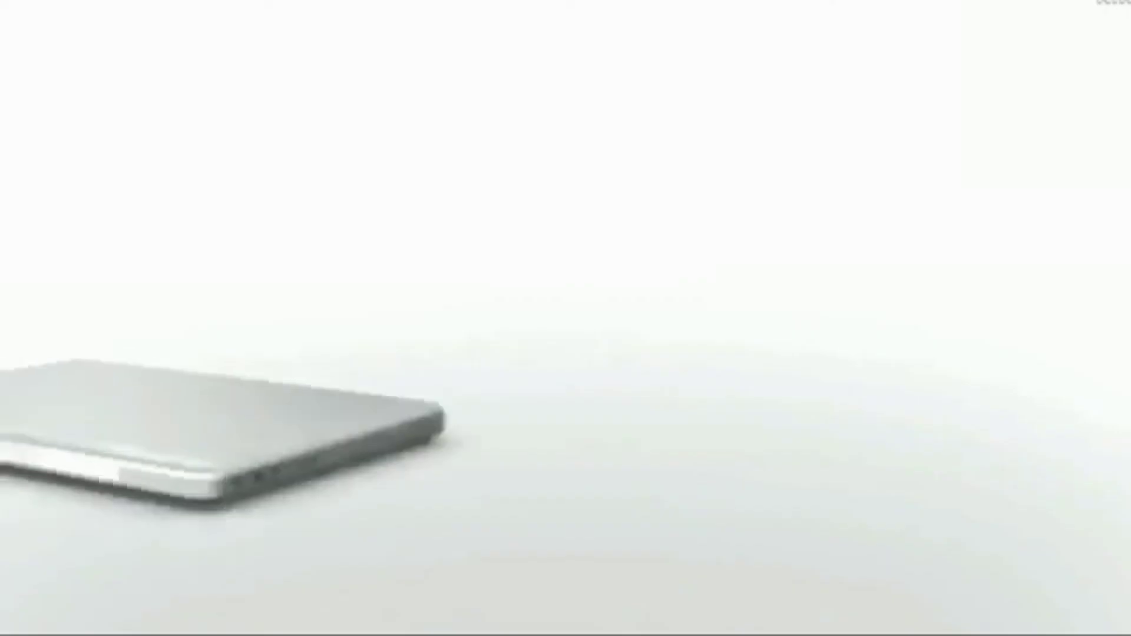